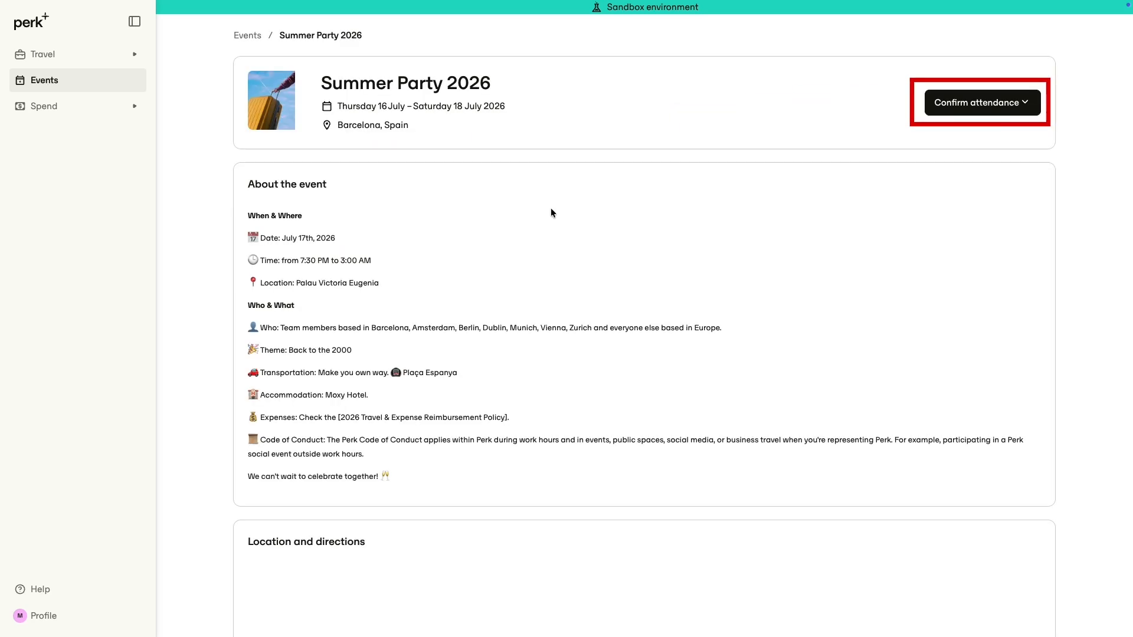
Confirm attendance at Summer Party 2026 and save the event registration
{"action": "left_click", "coordinate": [1001, 105]}
{"action": "left_click", "coordinate": [979, 144]}
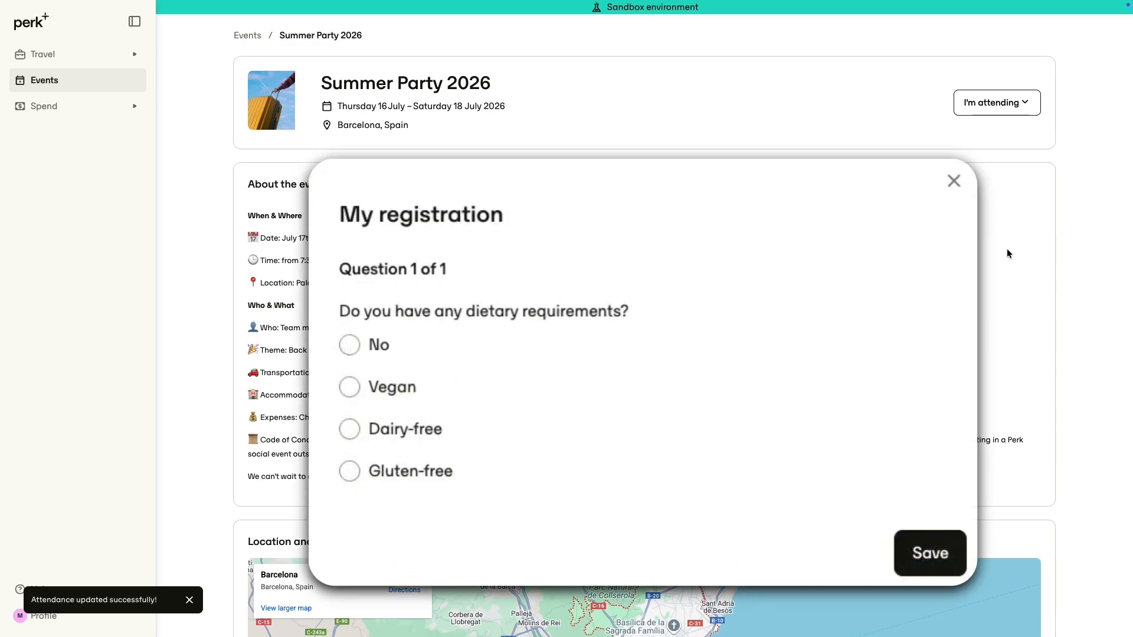
{"action": "scroll", "coordinate": [1006, 250], "scroll_direction": "down", "scroll_amount": 5}
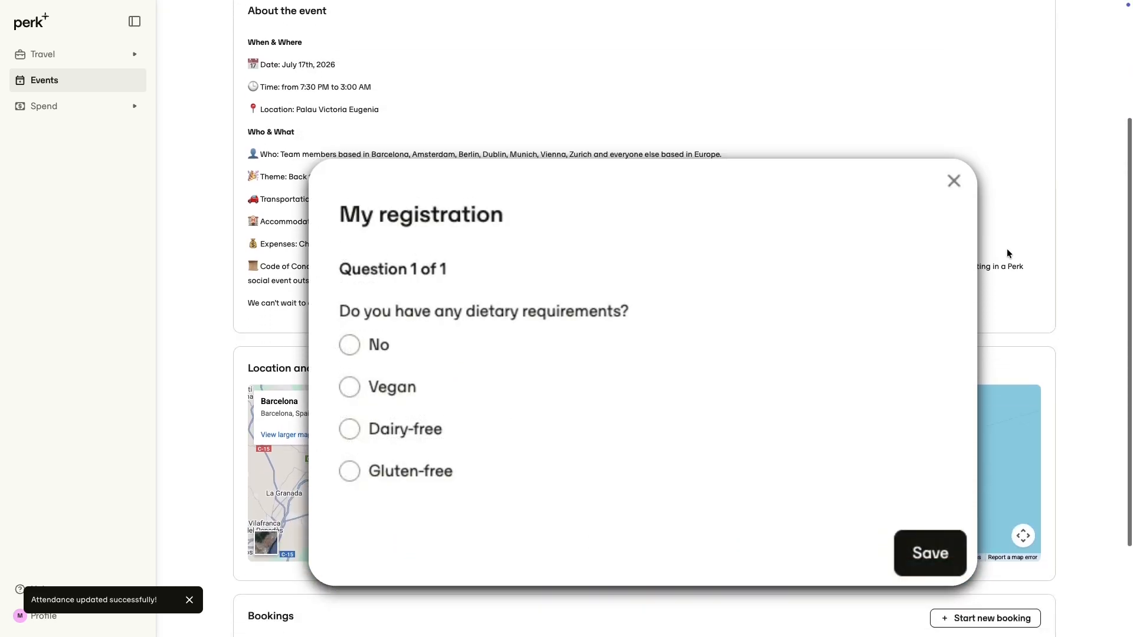
{"action": "left_click", "coordinate": [946, 544]}
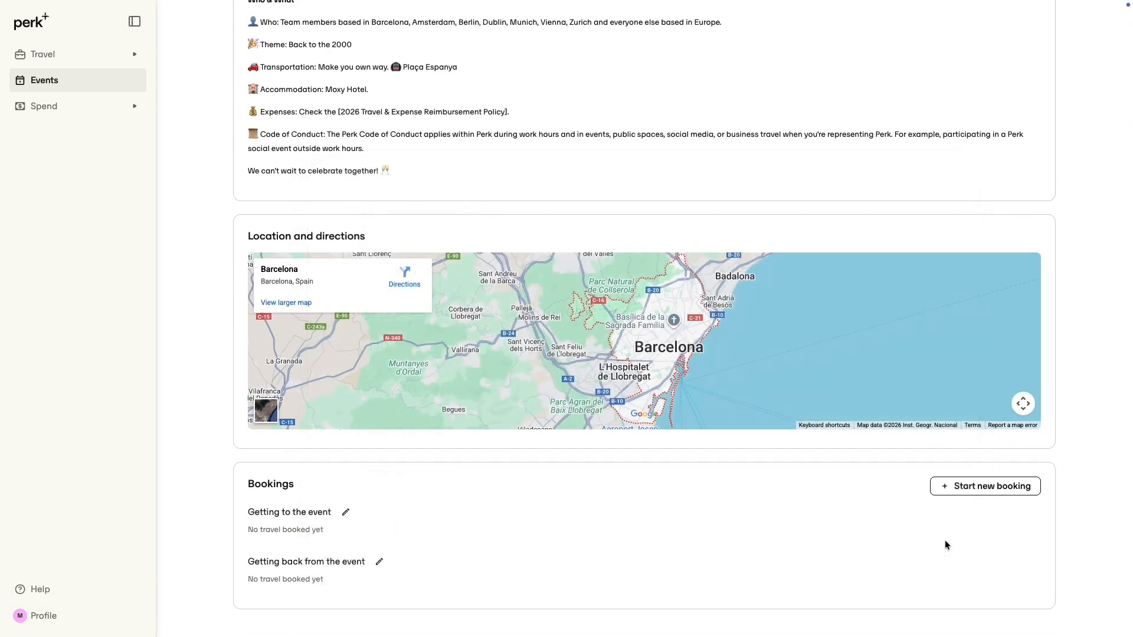
Start a new booking from the event and search for stays near Barcelona Office for Jul 16 – Jul 18
{"action": "left_click", "coordinate": [114, 55]}
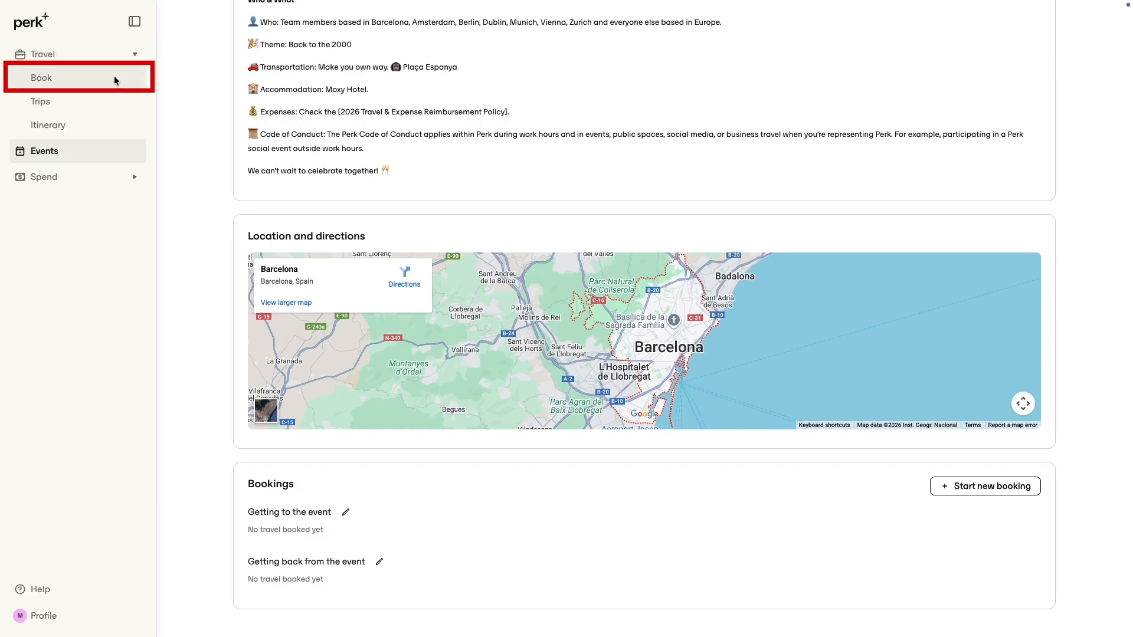
{"action": "left_click", "coordinate": [976, 486]}
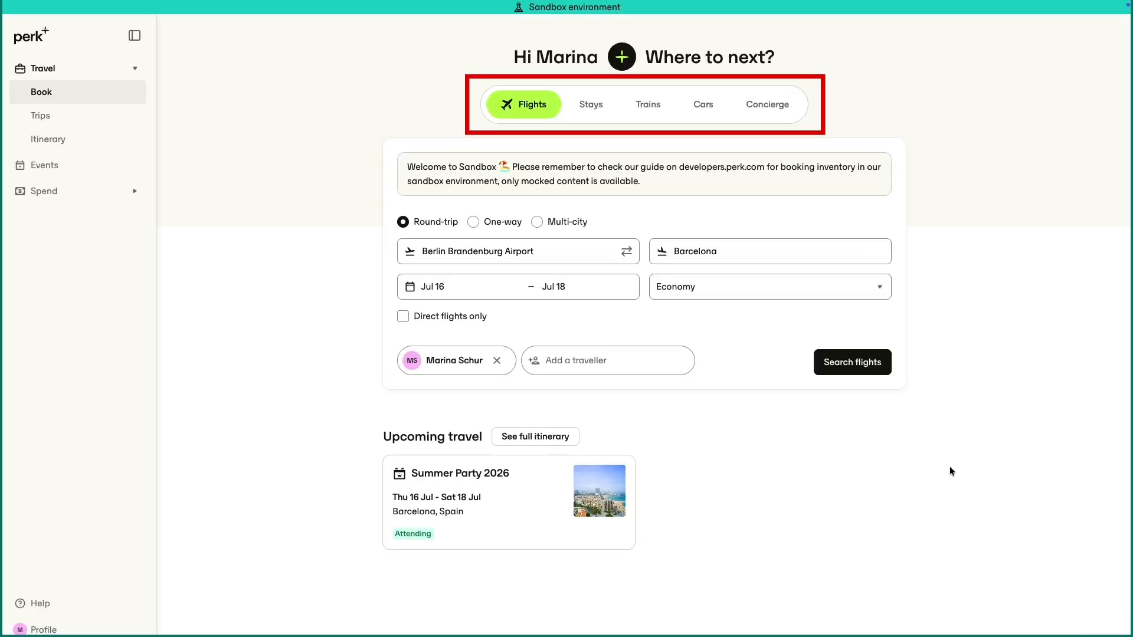
{"action": "left_click", "coordinate": [592, 114]}
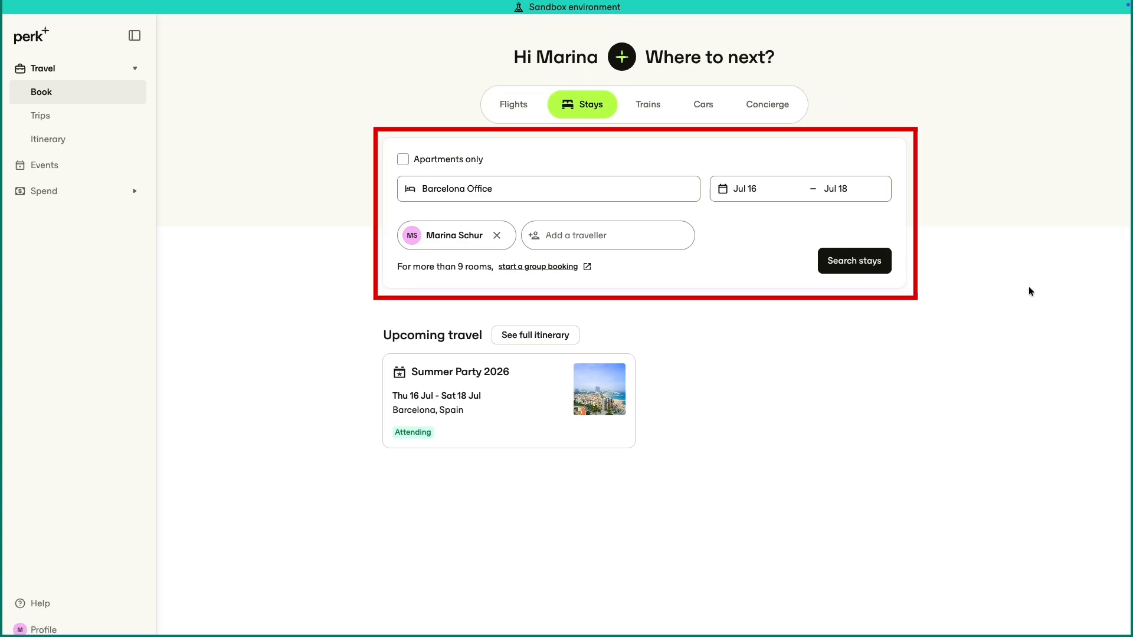
{"action": "left_click", "coordinate": [859, 266]}
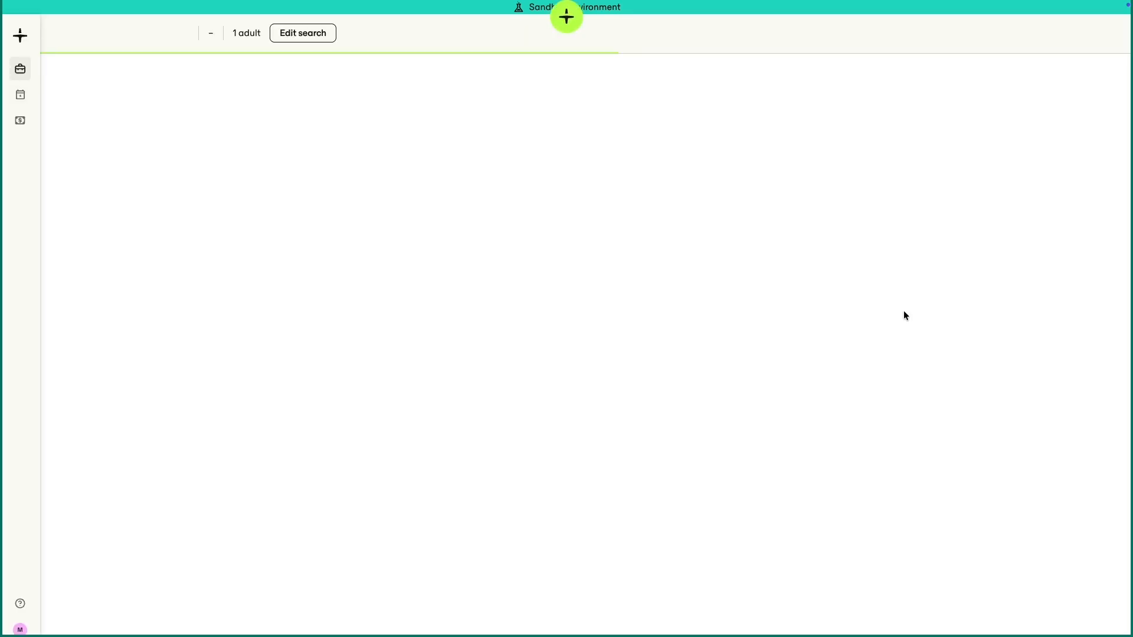
Filter the stays to in-policy options with free cancellation and open the Casa Mathilda hotel
{"action": "left_click", "coordinate": [196, 355]}
{"action": "left_click", "coordinate": [195, 420]}
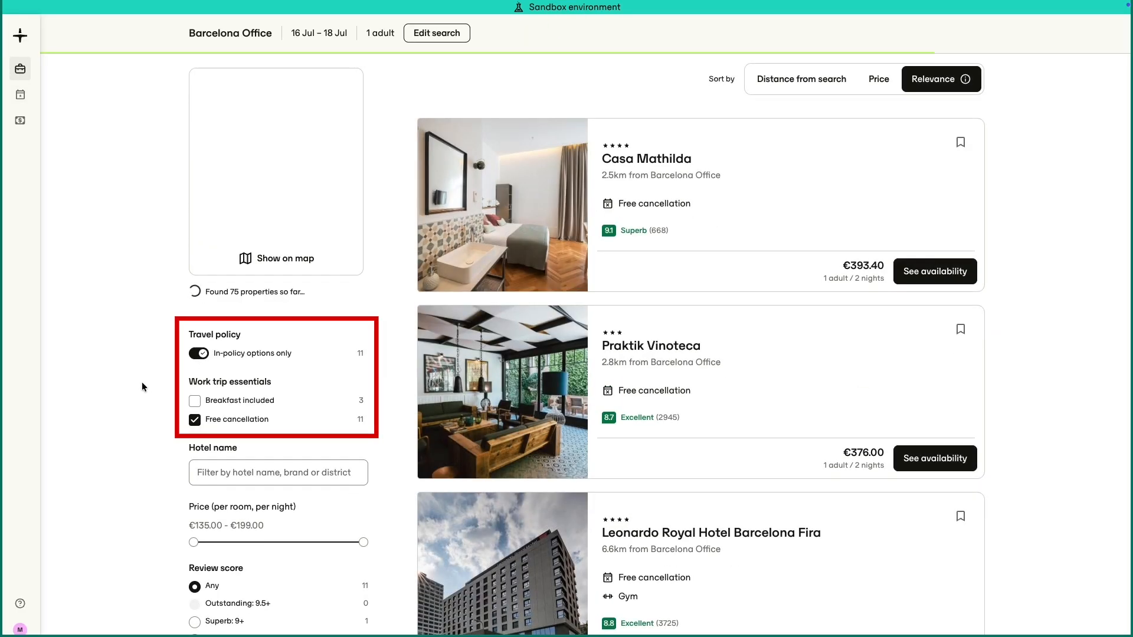
{"action": "left_click", "coordinate": [646, 159]}
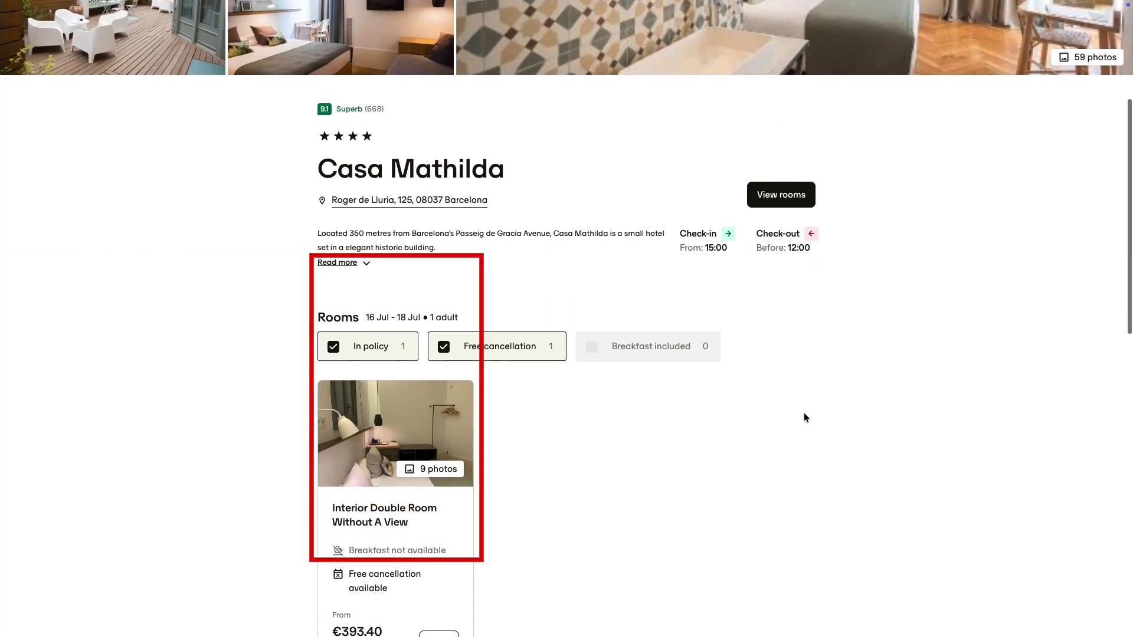
Select the free cancellation rate for the Interior Double Room Without A View and review the stay details
{"action": "left_click", "coordinate": [435, 530]}
{"action": "left_click", "coordinate": [697, 272]}
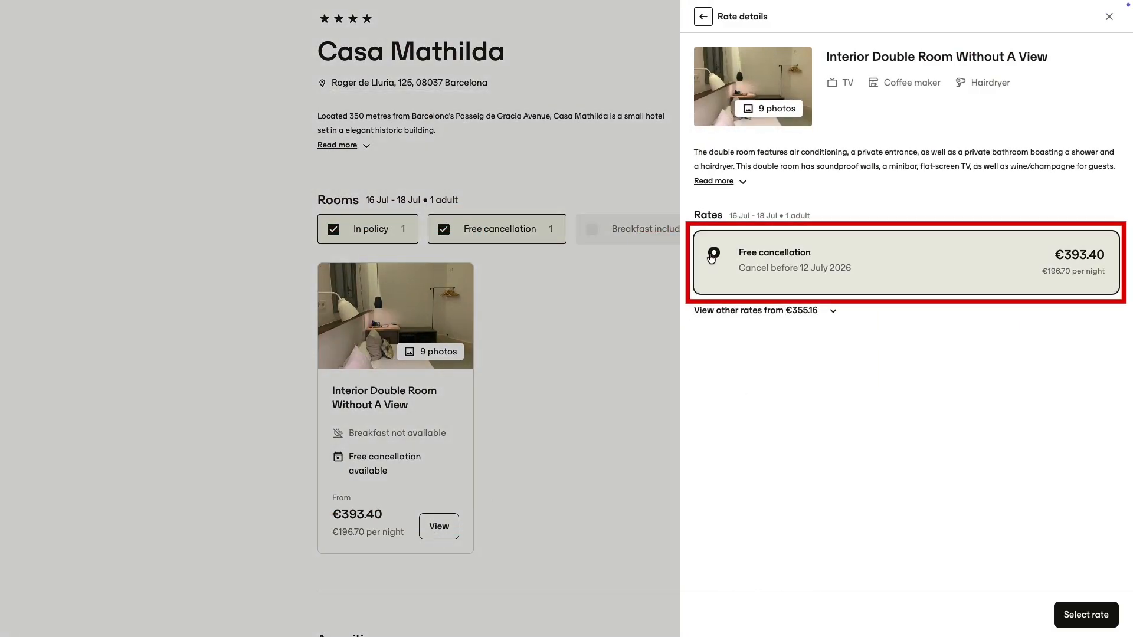
{"action": "left_click", "coordinate": [1085, 614]}
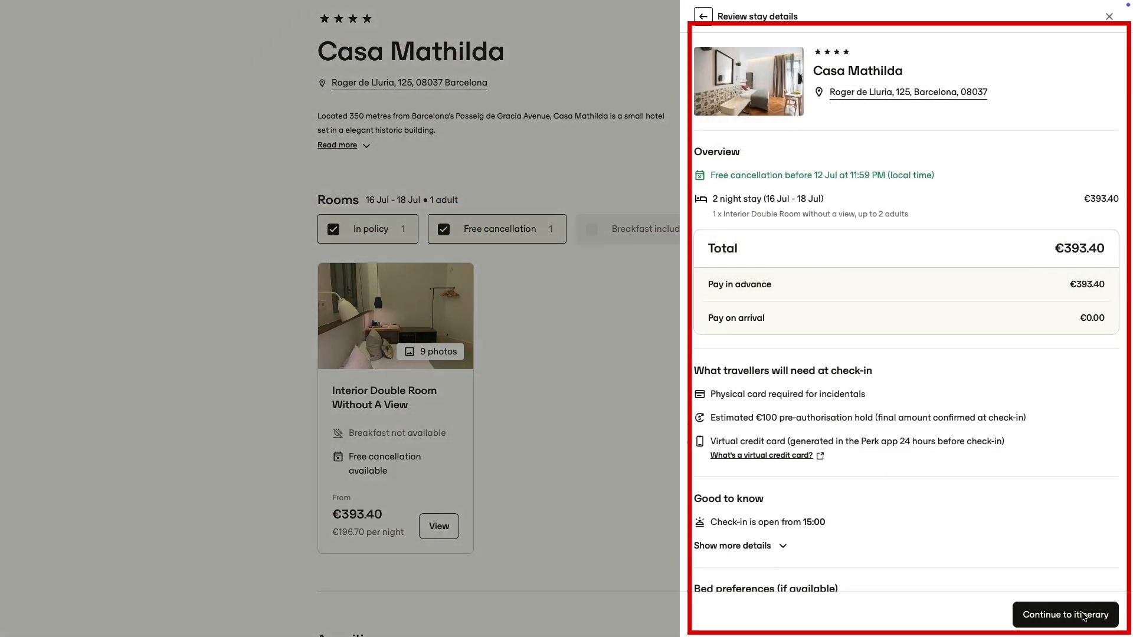
{"action": "scroll", "coordinate": [1062, 528], "scroll_direction": "down", "scroll_amount": 5}
{"action": "scroll", "coordinate": [1066, 521], "scroll_direction": "down", "scroll_amount": 1}
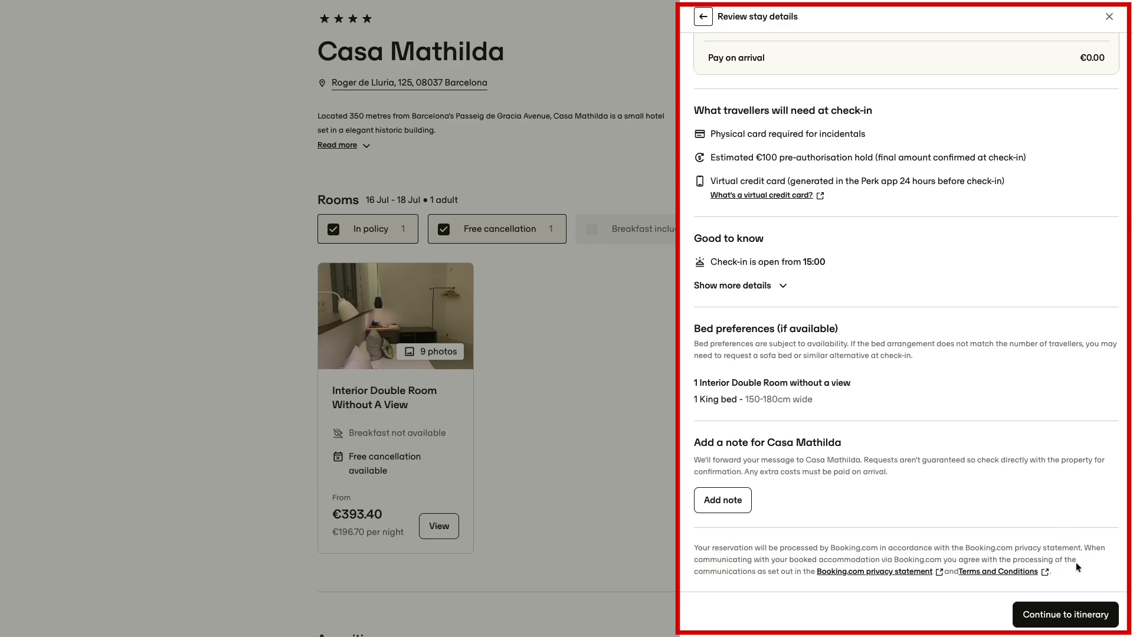
Continue with the Casa Mathilda stay through the itinerary to payment, then confirm and pay for the trip
{"action": "left_click", "coordinate": [1065, 620]}
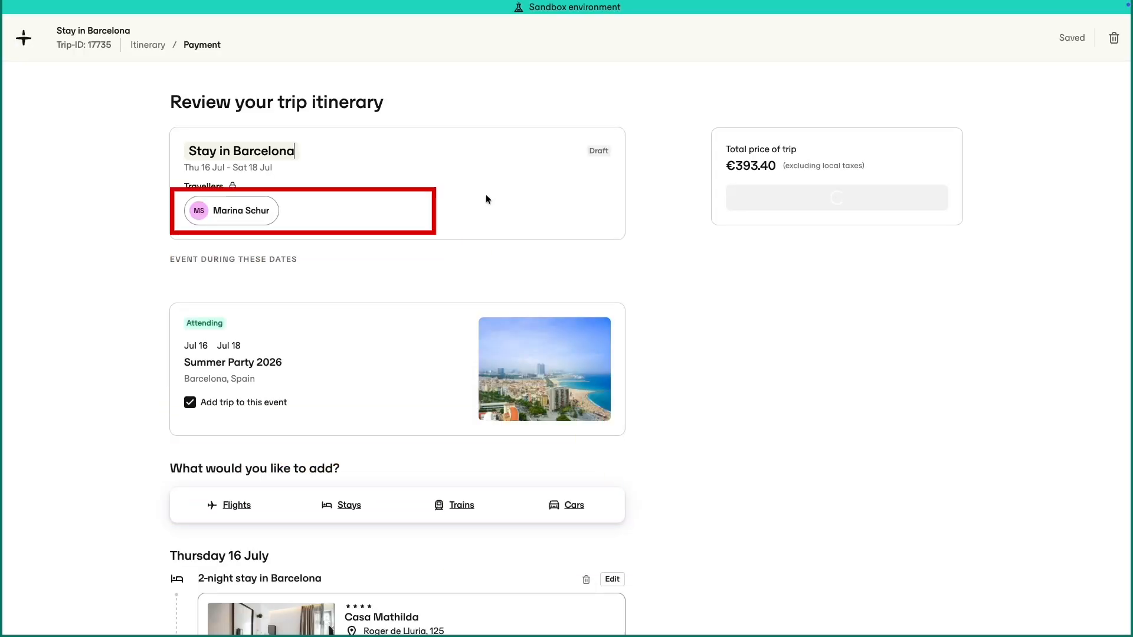
{"action": "left_click", "coordinate": [803, 196]}
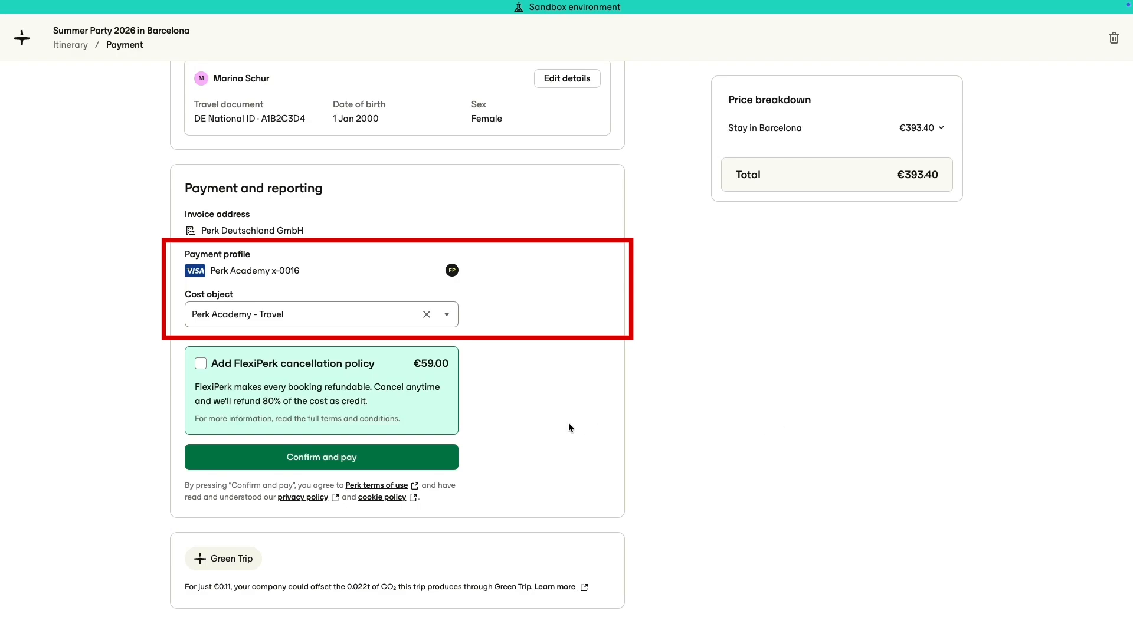
{"action": "left_click", "coordinate": [419, 456]}
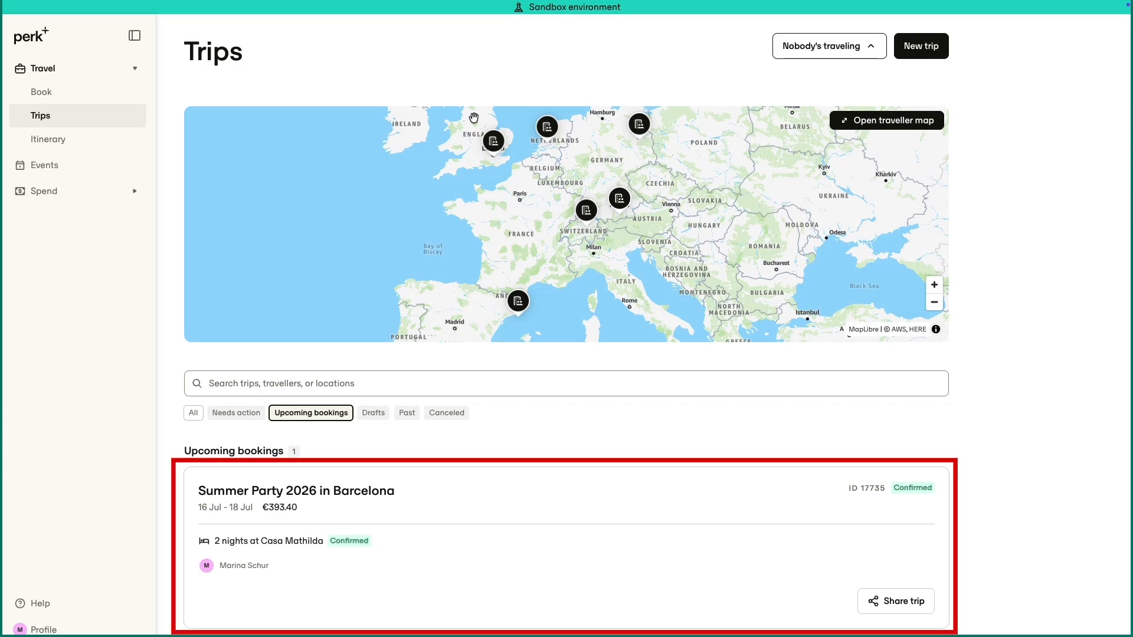
Open the spend tasks and review the Casa Mathilda draft expense, closing it without submitting
{"action": "left_click", "coordinate": [48, 192]}
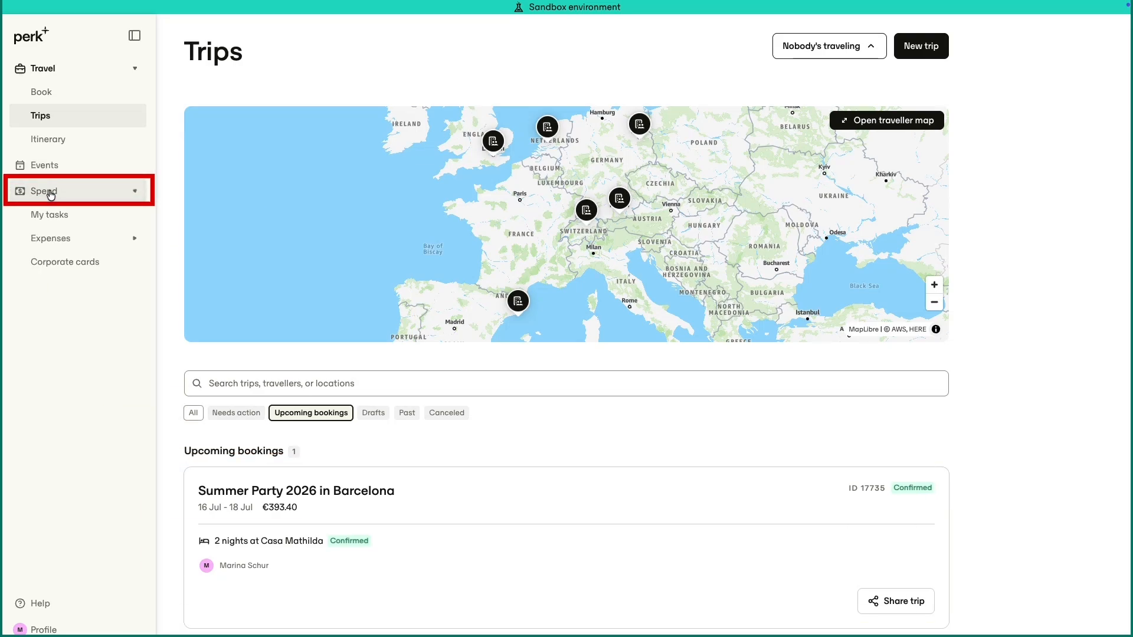
{"action": "left_click", "coordinate": [54, 215]}
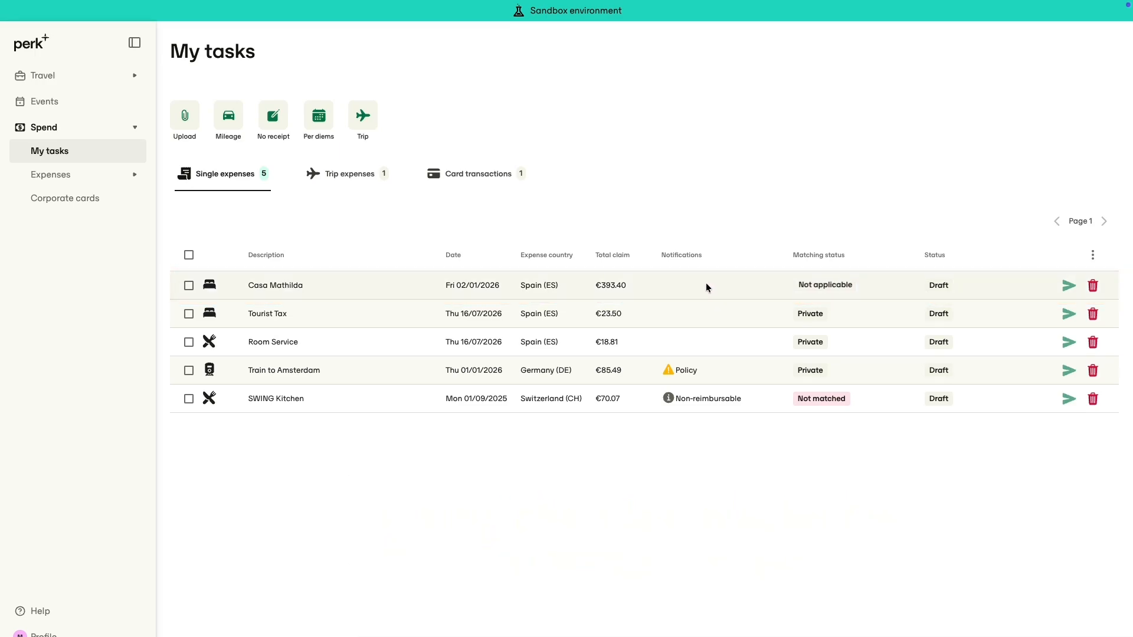
{"action": "left_click", "coordinate": [706, 285]}
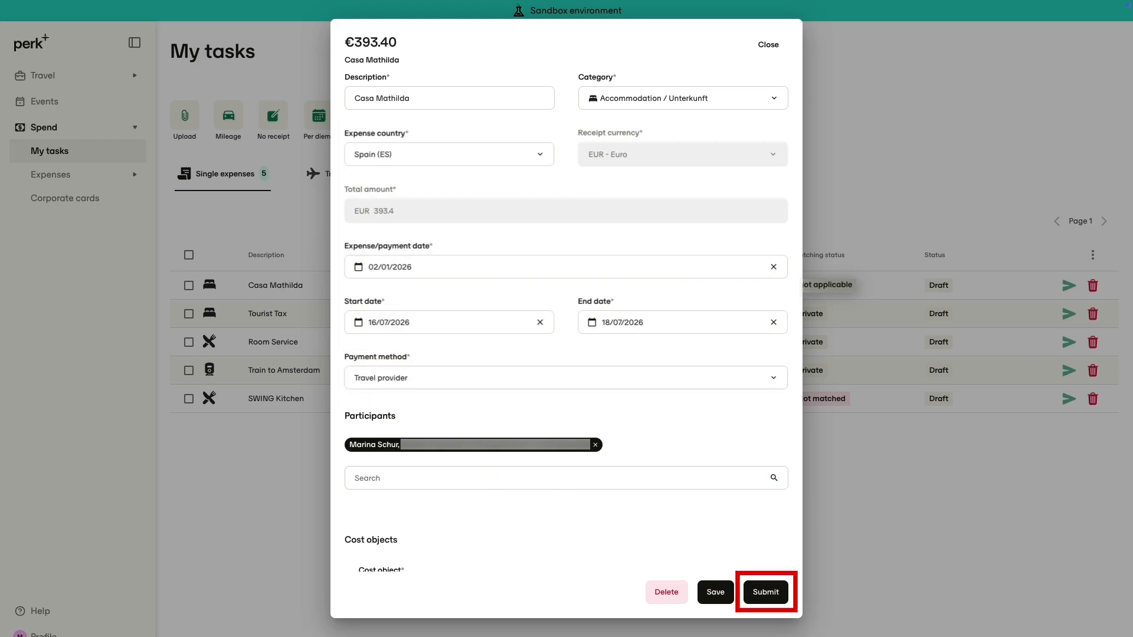
{"action": "left_click", "coordinate": [767, 47]}
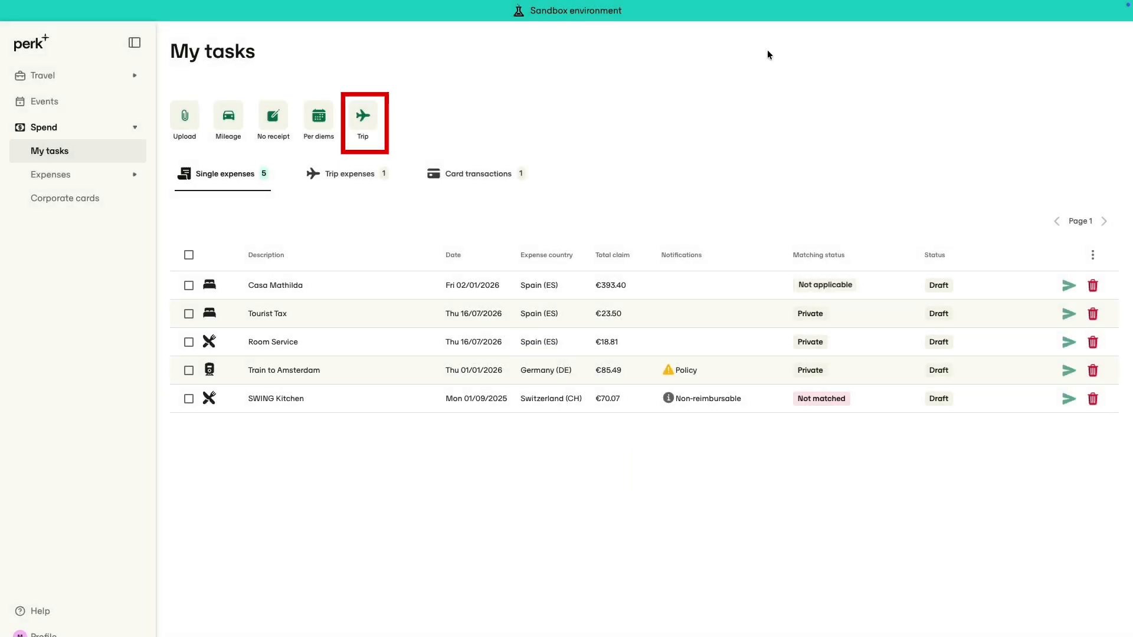
Create a Berlin - Barcelona - Berlin trip expense for 16/07/2026 to 18/07/2026 with cost object Perk Academy - Travel
{"action": "left_click", "coordinate": [372, 111]}
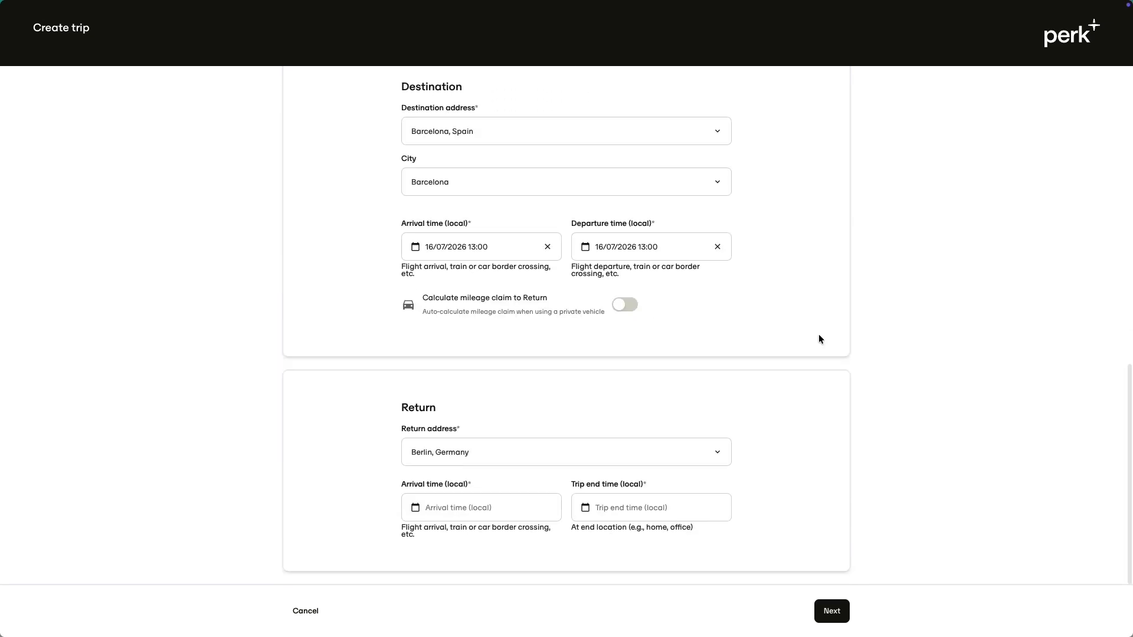
{"action": "left_click", "coordinate": [831, 611]}
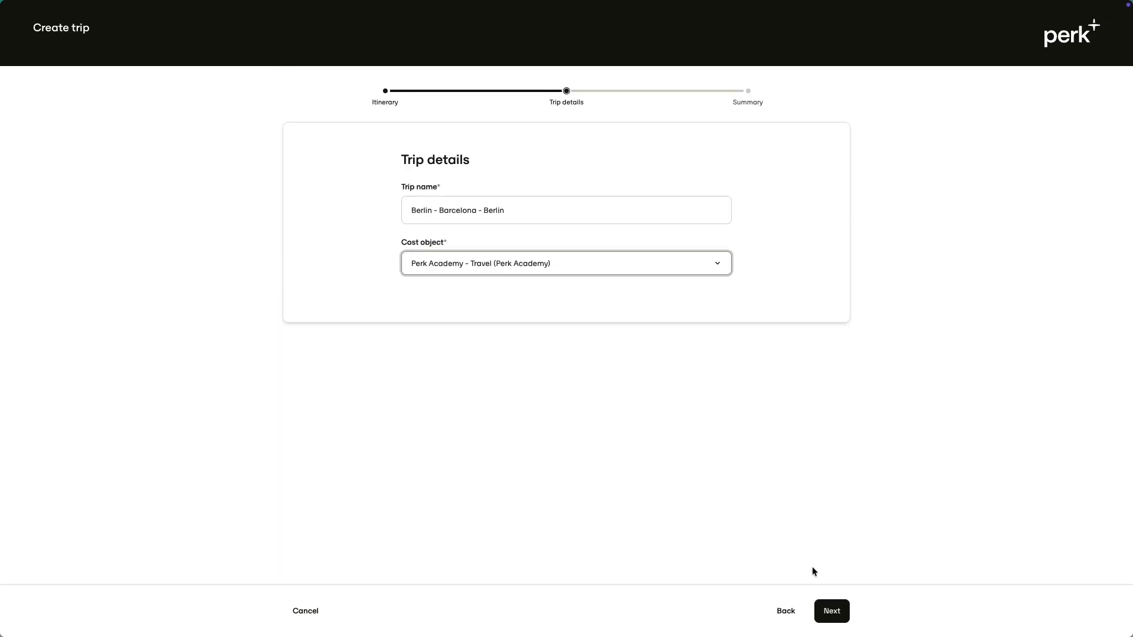
{"action": "left_click", "coordinate": [831, 611]}
{"action": "left_click", "coordinate": [833, 609]}
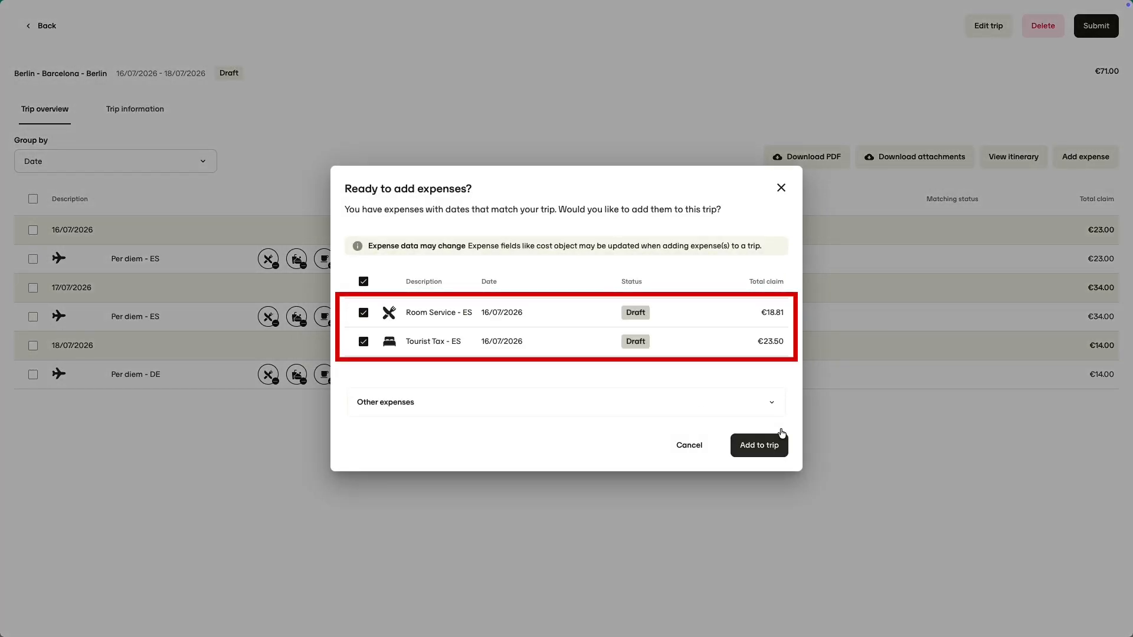
Add the suggested Room Service and Tourist Tax expenses and the existing Casa Mathilda expense to the trip
{"action": "left_click", "coordinate": [757, 451]}
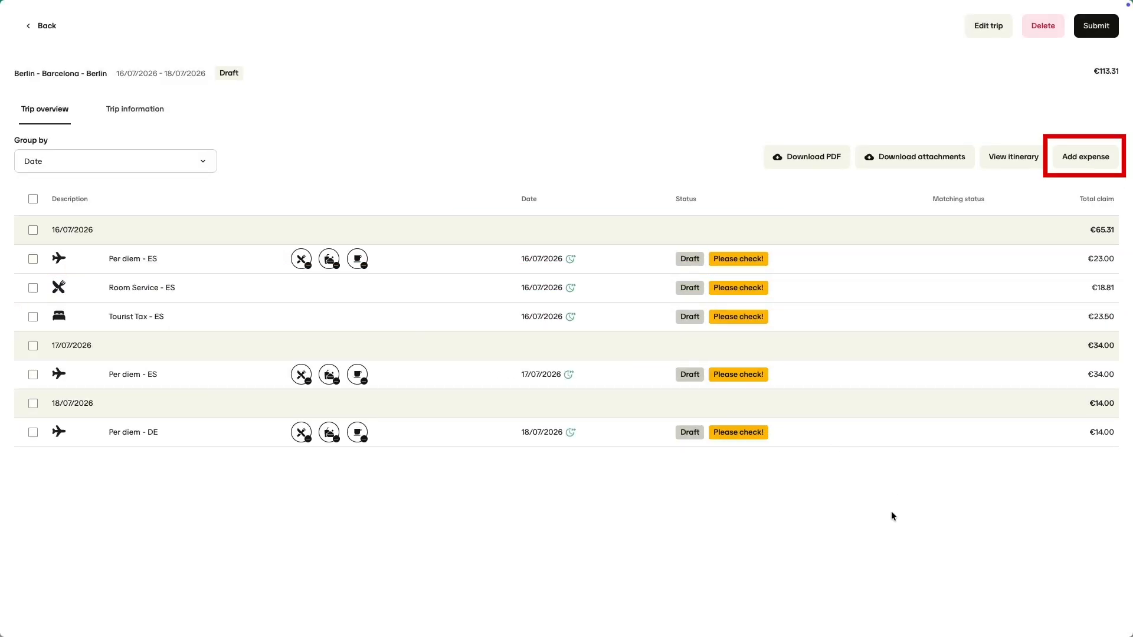
{"action": "left_click", "coordinate": [1086, 158]}
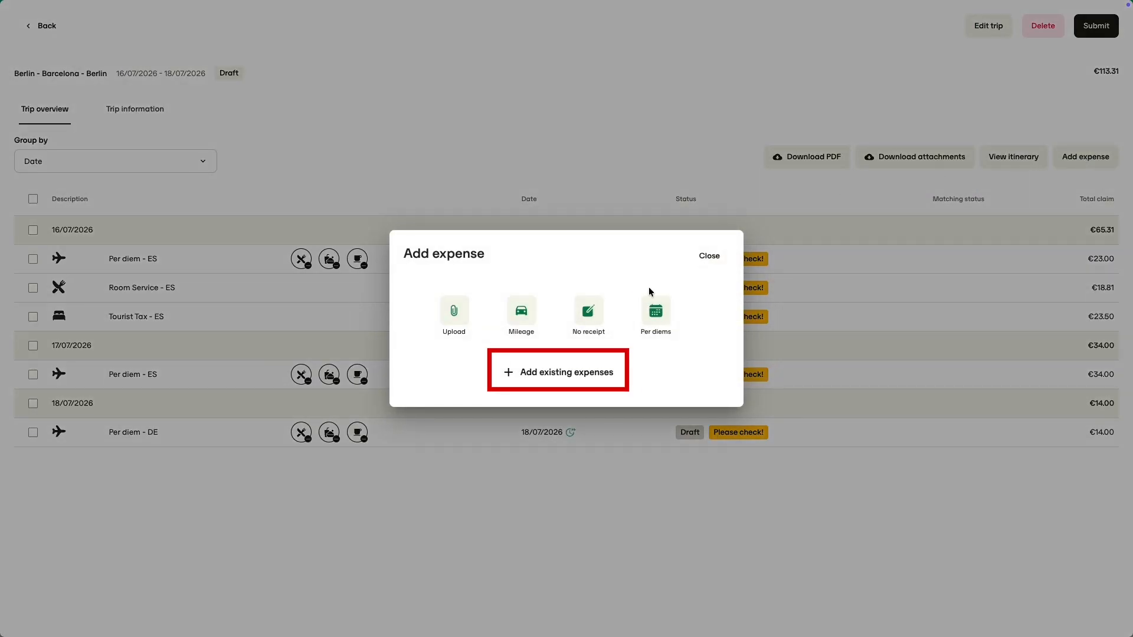
{"action": "left_click", "coordinate": [552, 372]}
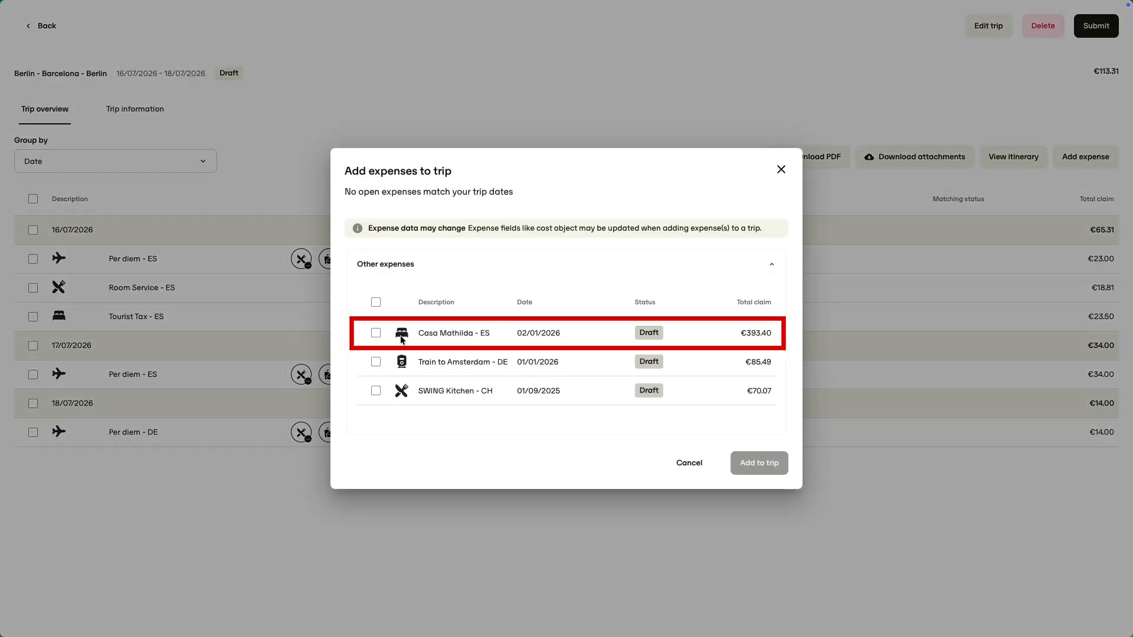
{"action": "left_click", "coordinate": [375, 333]}
{"action": "left_click", "coordinate": [746, 459]}
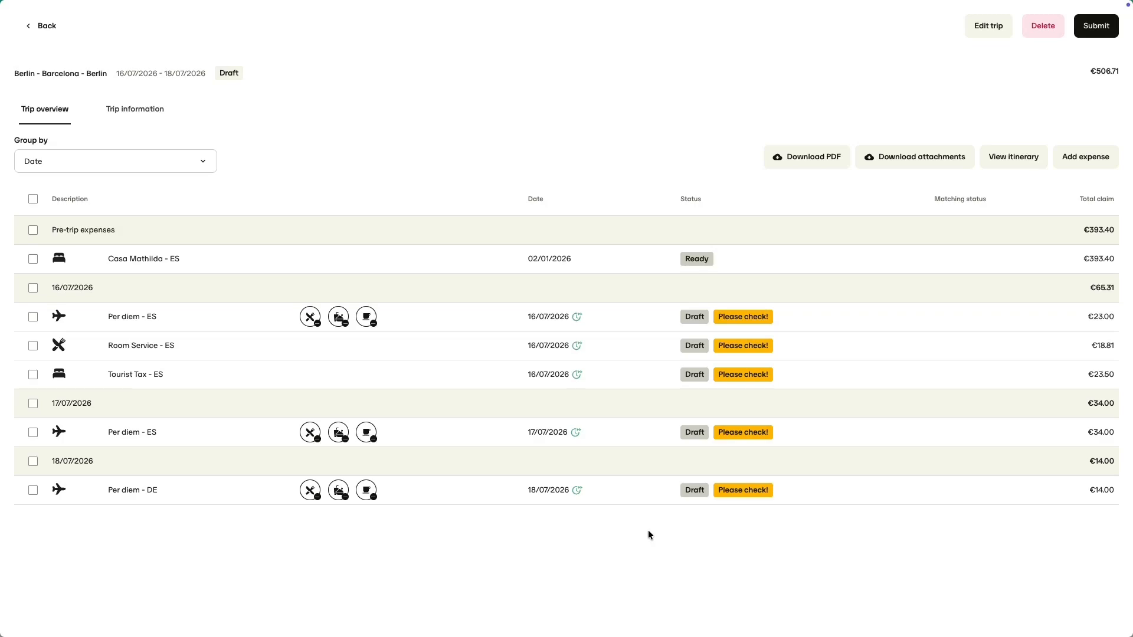
Mark the provided meals on the per diems, including all three on the 17/07/2025 per diem, and submit the trip
{"action": "mouse_move", "coordinate": [576, 498]}
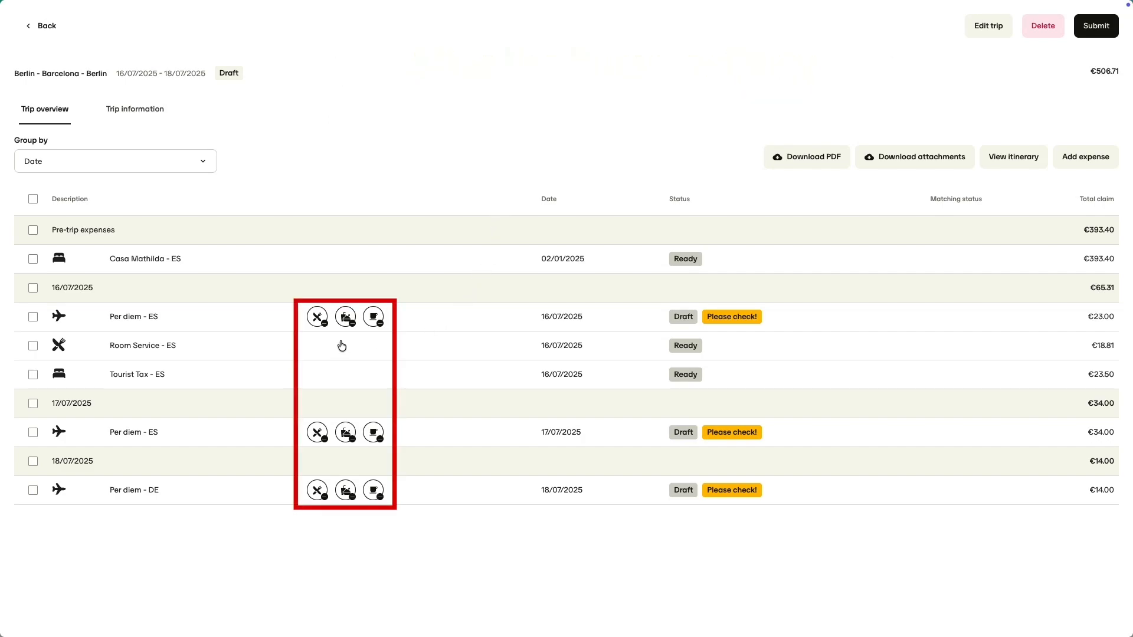
{"action": "left_click", "coordinate": [316, 319]}
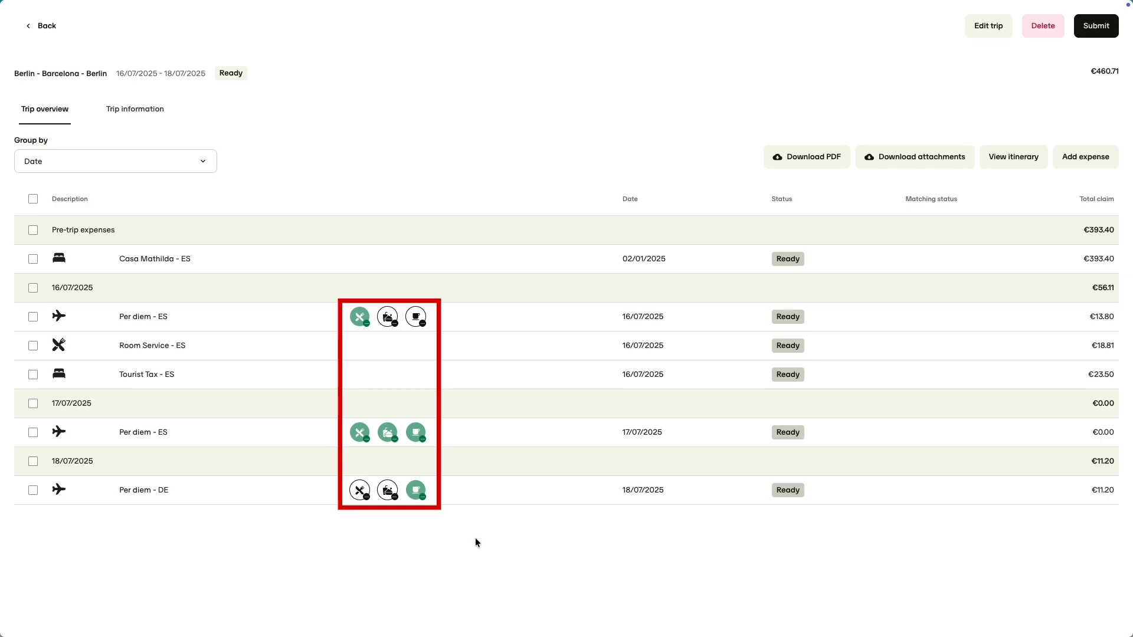
{"action": "left_click", "coordinate": [1091, 27]}
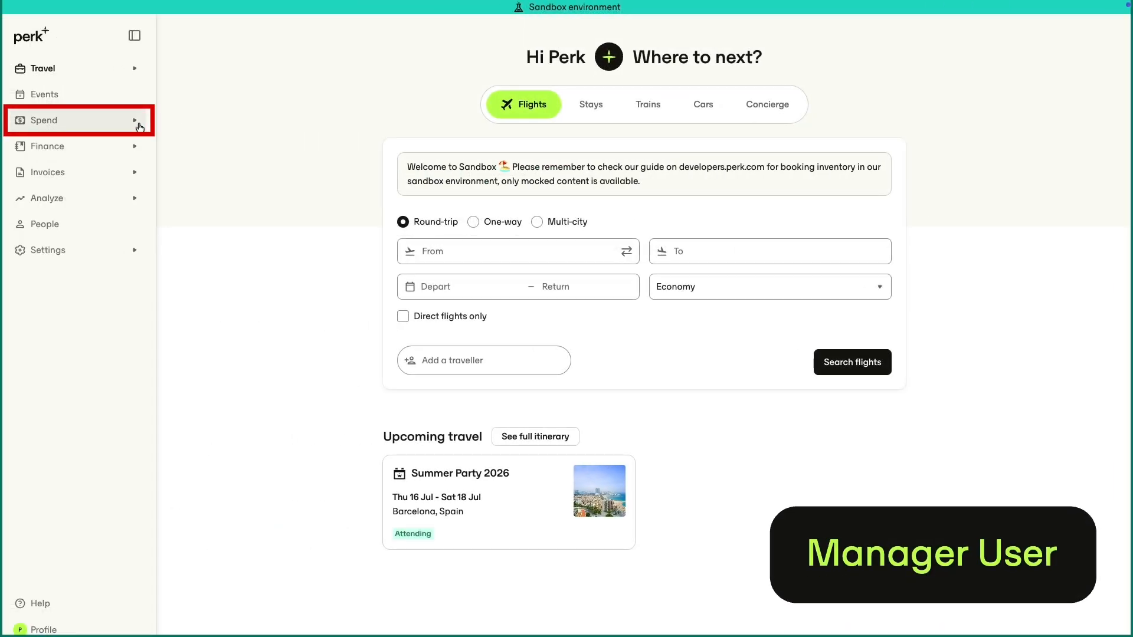
As the manager, open the Berlin - Barcelona - Berlin trip expense from the spend approvals list
{"action": "left_click", "coordinate": [135, 120]}
{"action": "left_click", "coordinate": [134, 192]}
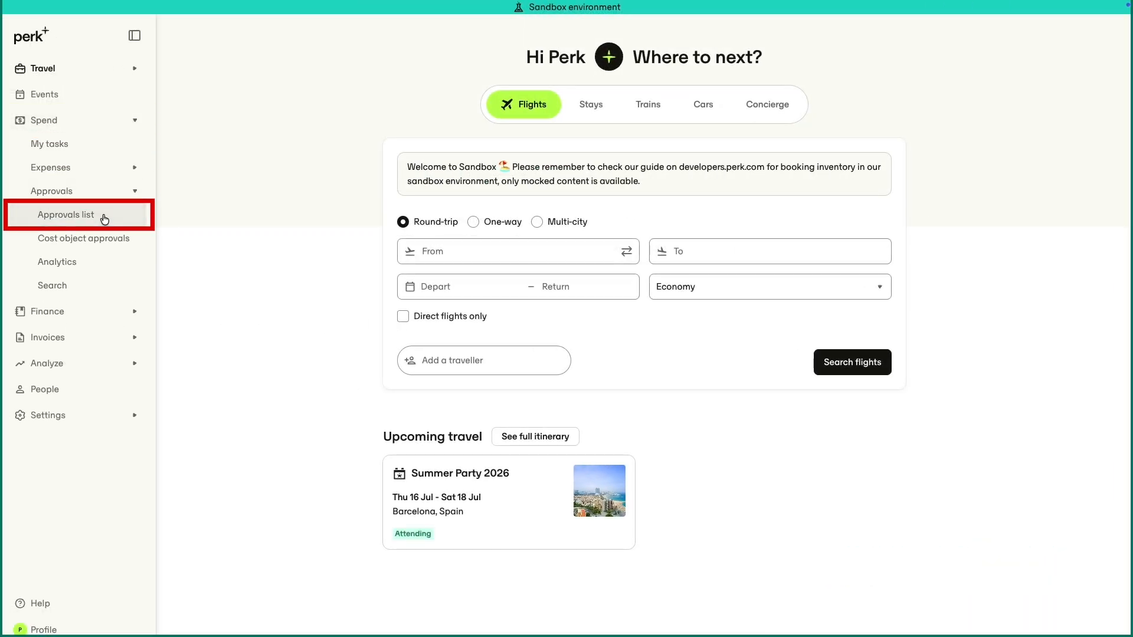
{"action": "left_click", "coordinate": [103, 214]}
{"action": "left_click", "coordinate": [337, 106]}
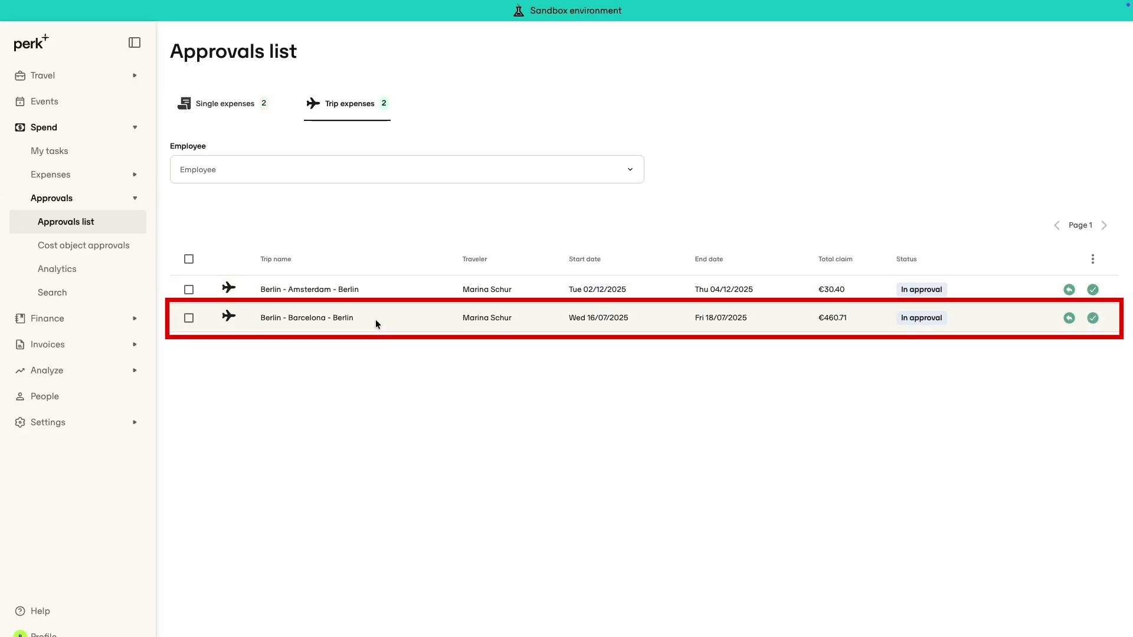
{"action": "left_click", "coordinate": [376, 322]}
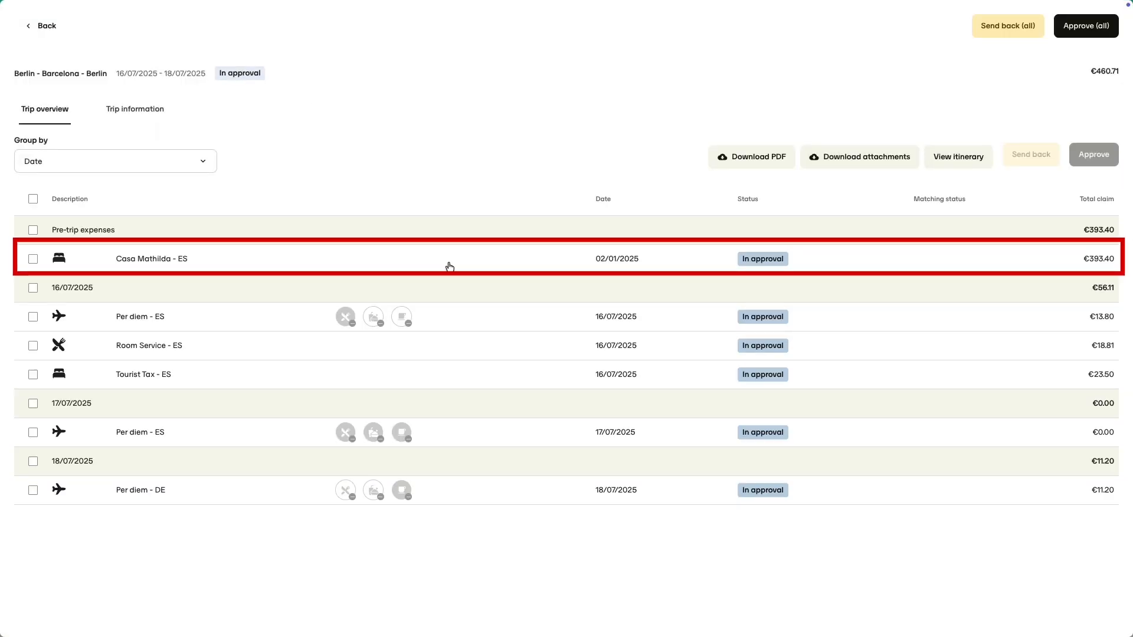
Approve the Casa Mathilda expense individually and the 16/07/2025 Per diem and Room Service expenses together
{"action": "left_click", "coordinate": [431, 261]}
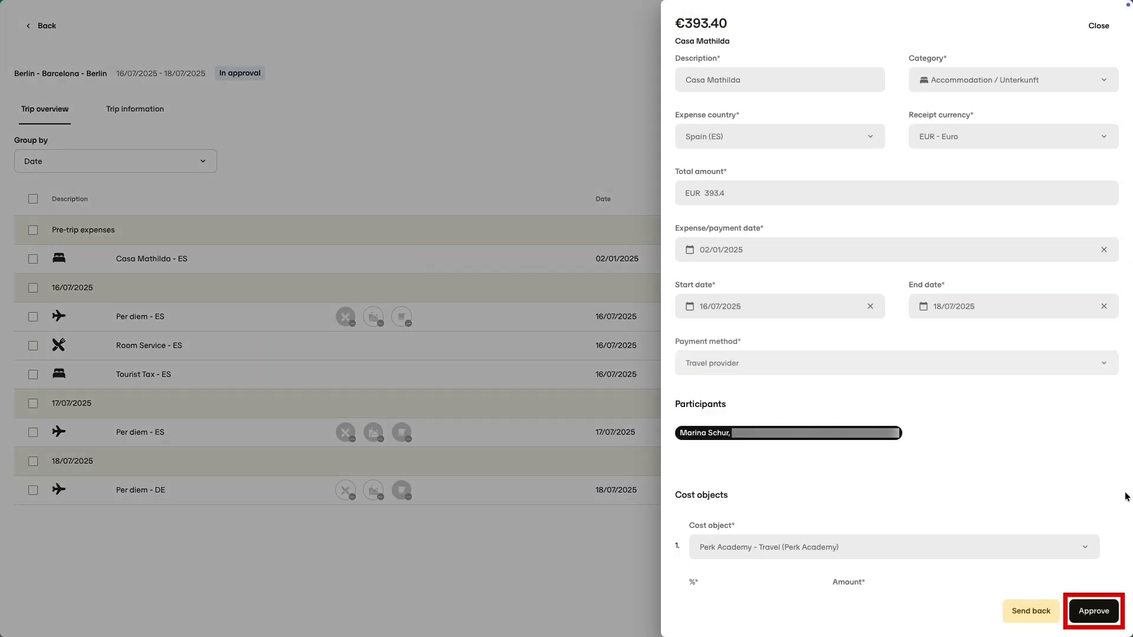
{"action": "left_click", "coordinate": [1094, 610]}
{"action": "left_click", "coordinate": [33, 317]}
{"action": "left_click", "coordinate": [33, 345]}
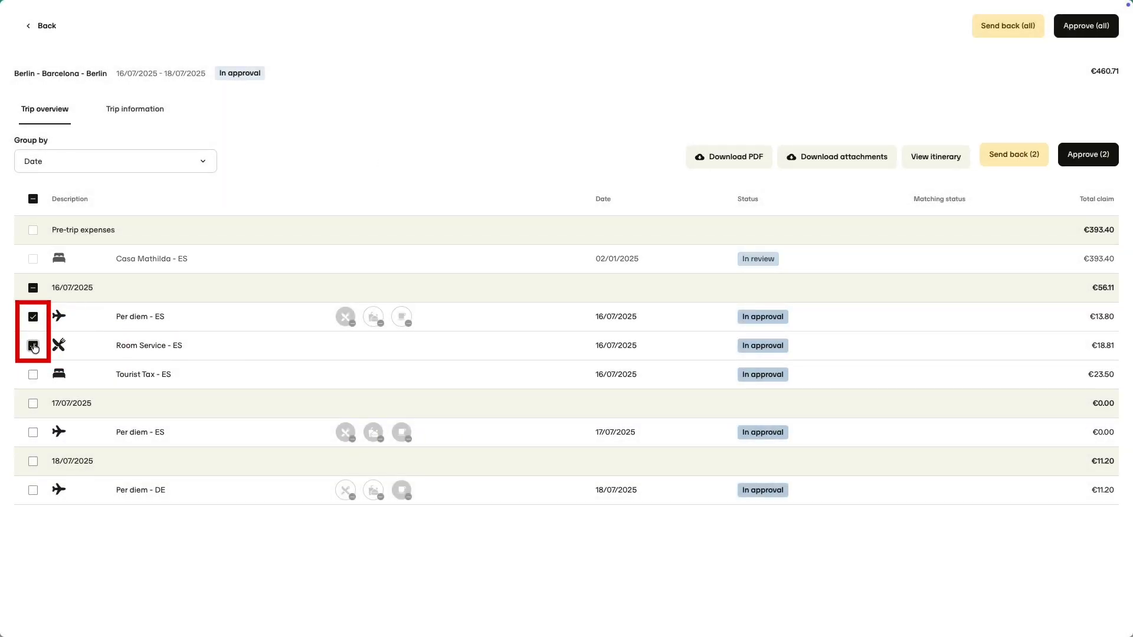
{"action": "left_click", "coordinate": [1088, 154]}
{"action": "left_click", "coordinate": [760, 443]}
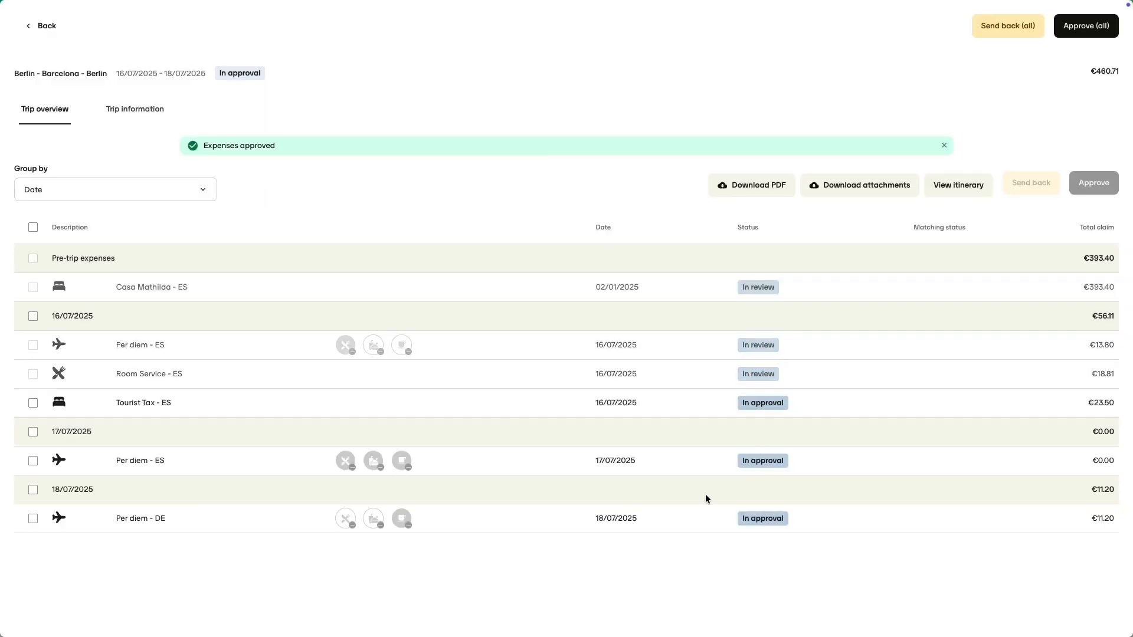
Send back the Tourist Tax expense with the reason "tourist tax is included in the hotel booking already" and approve all remaining trip expenses
{"action": "left_click", "coordinate": [33, 374]}
{"action": "left_click", "coordinate": [1013, 154]}
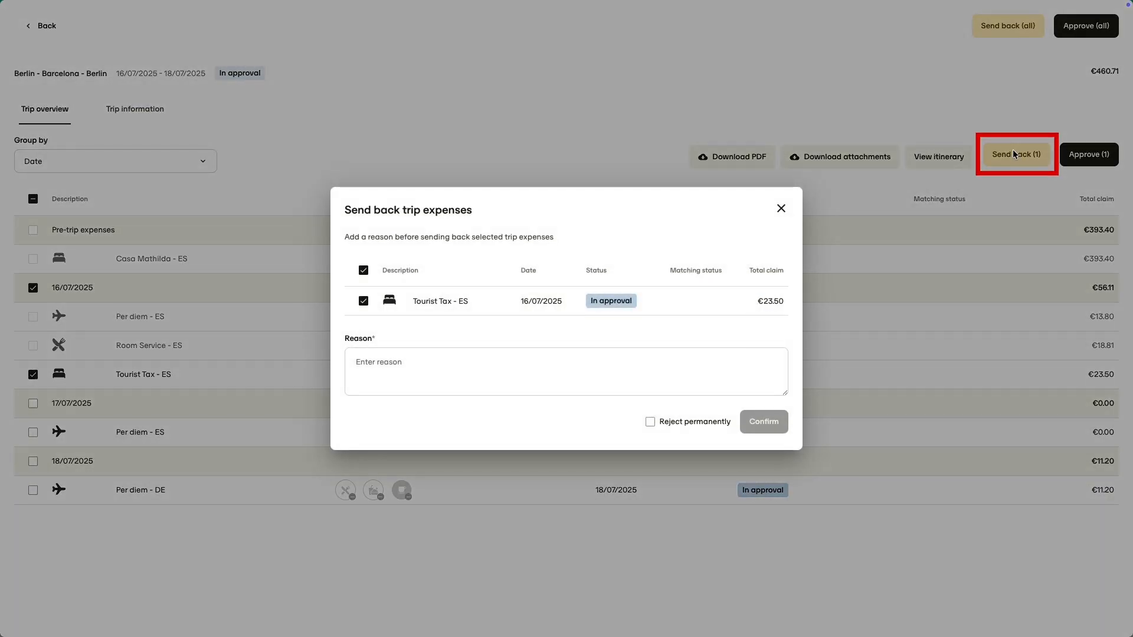
{"action": "left_click", "coordinate": [625, 384]}
{"action": "type", "text": "tourist tax is included in the hotel booking already"}
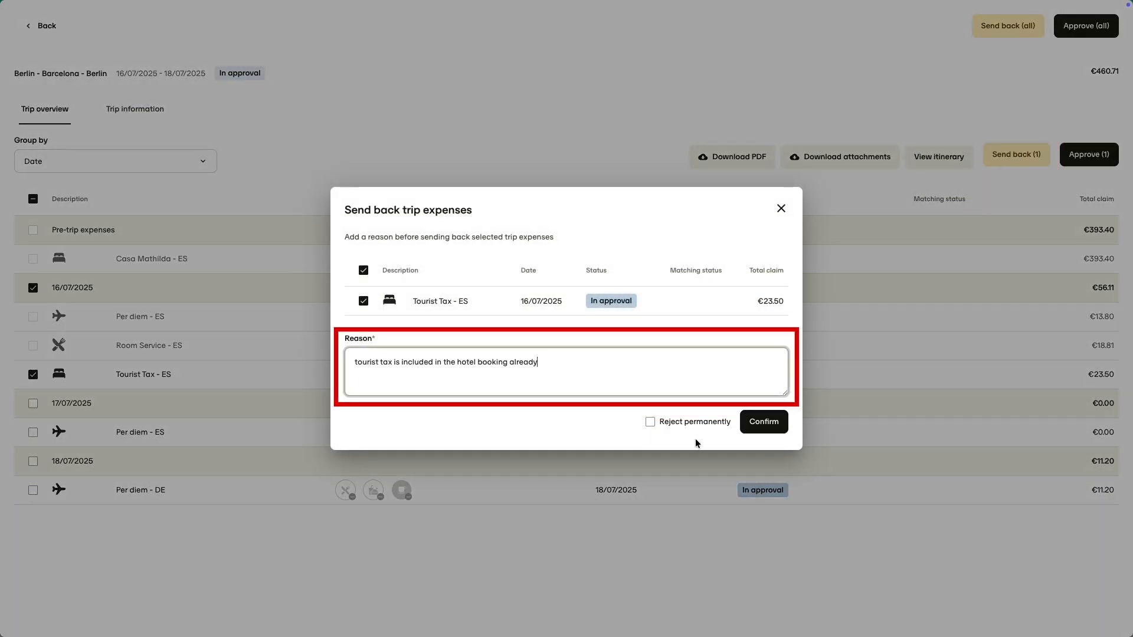
{"action": "left_click", "coordinate": [760, 428]}
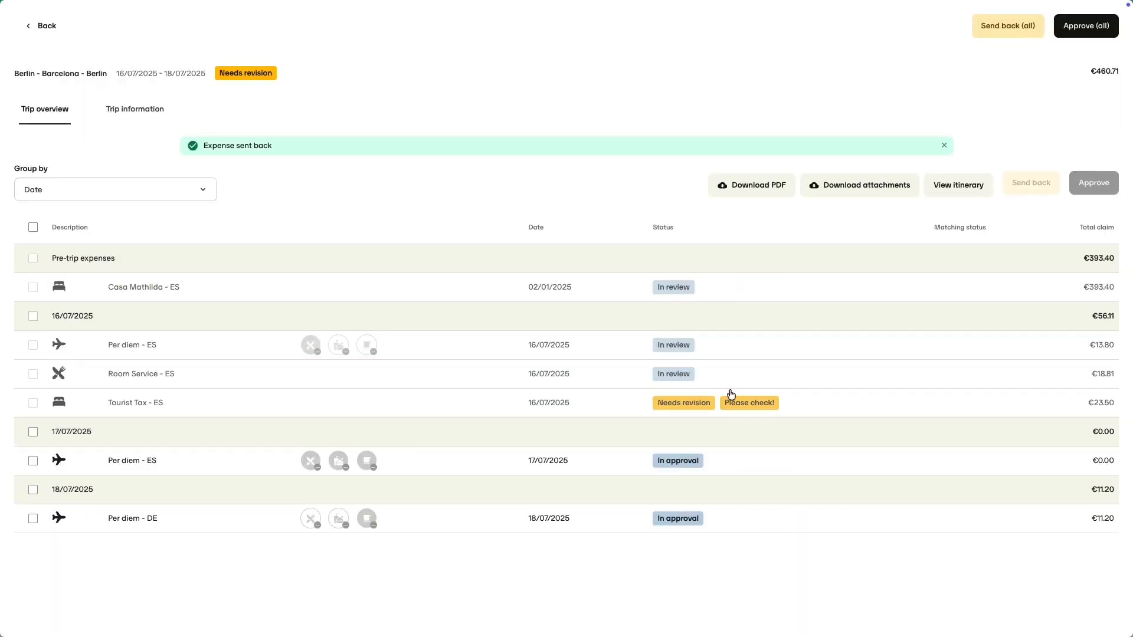
{"action": "left_click", "coordinate": [1080, 27]}
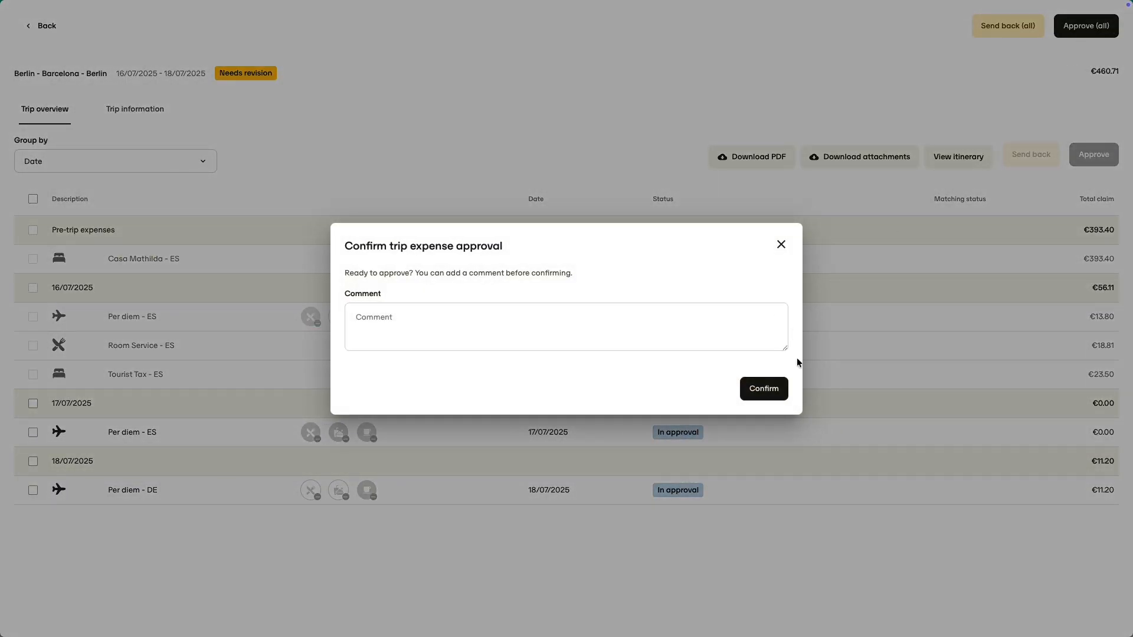
{"action": "left_click", "coordinate": [764, 390]}
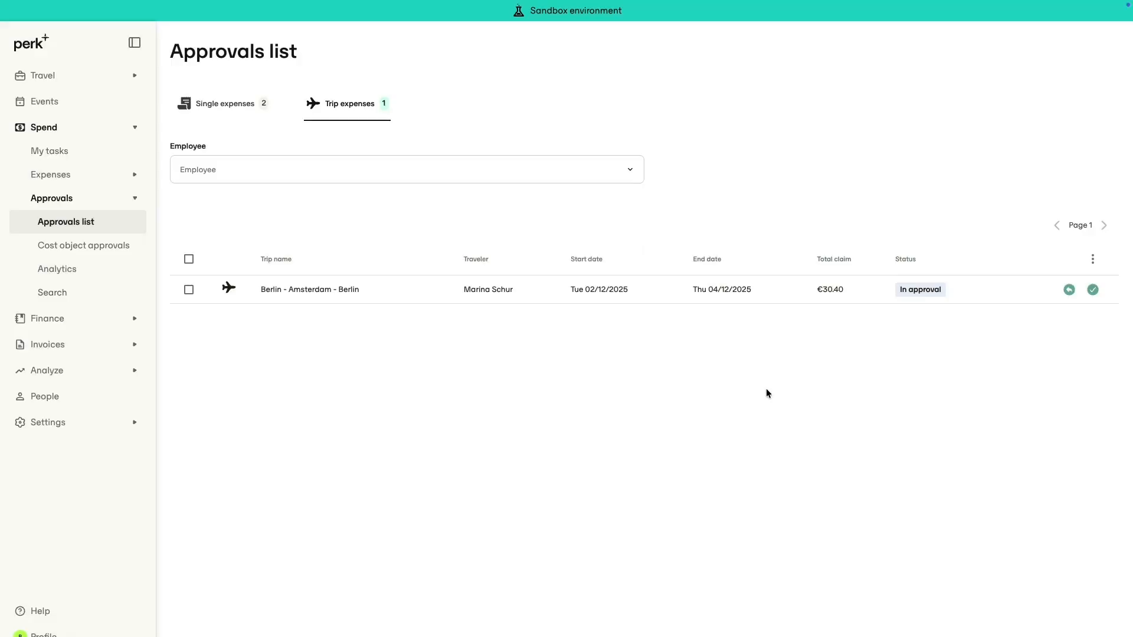
As the finance user, list the trips under the expenses and invoices review and open the Berlin - Barcelona - Berlin trip
{"action": "left_click", "coordinate": [133, 128]}
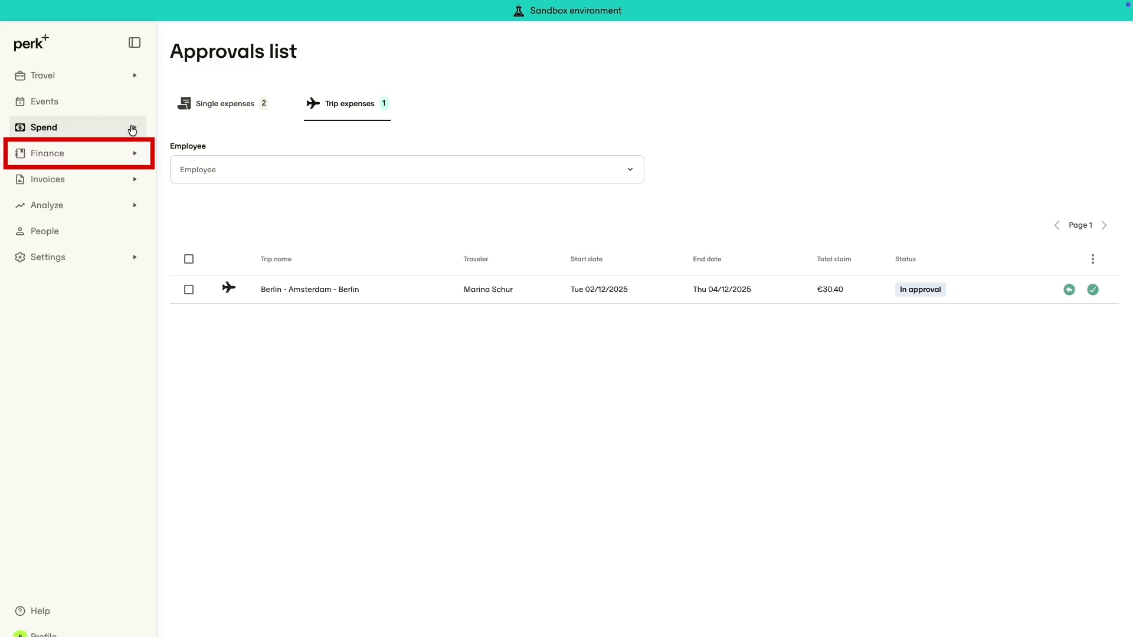
{"action": "left_click", "coordinate": [134, 154]}
{"action": "left_click", "coordinate": [129, 177]}
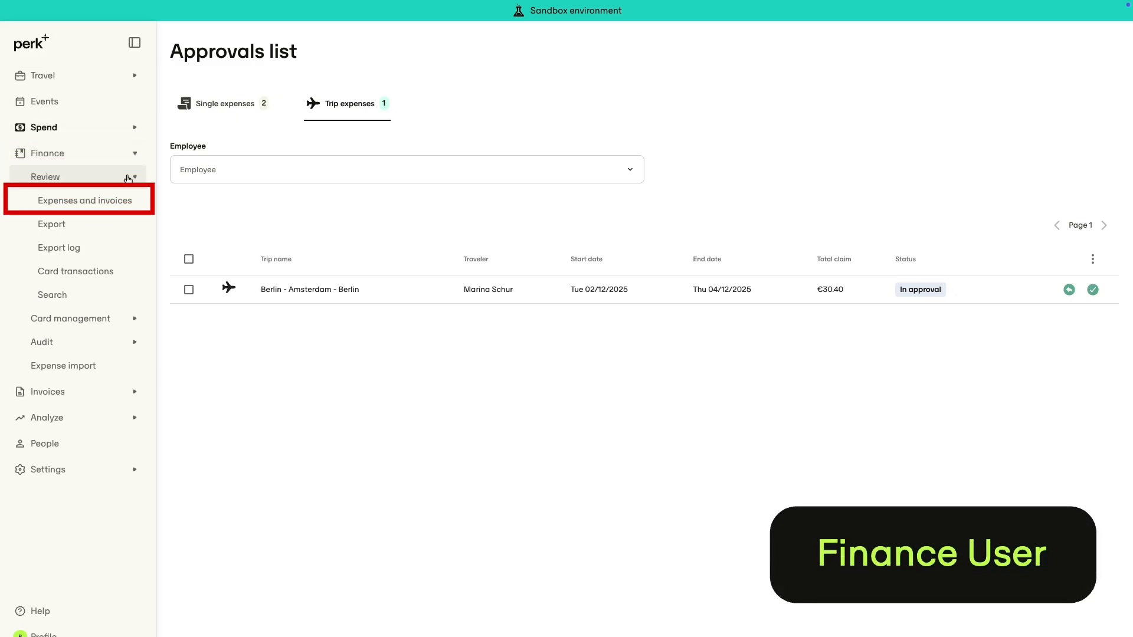
{"action": "left_click", "coordinate": [124, 199]}
{"action": "left_click", "coordinate": [1075, 74]}
{"action": "left_click", "coordinate": [987, 120]}
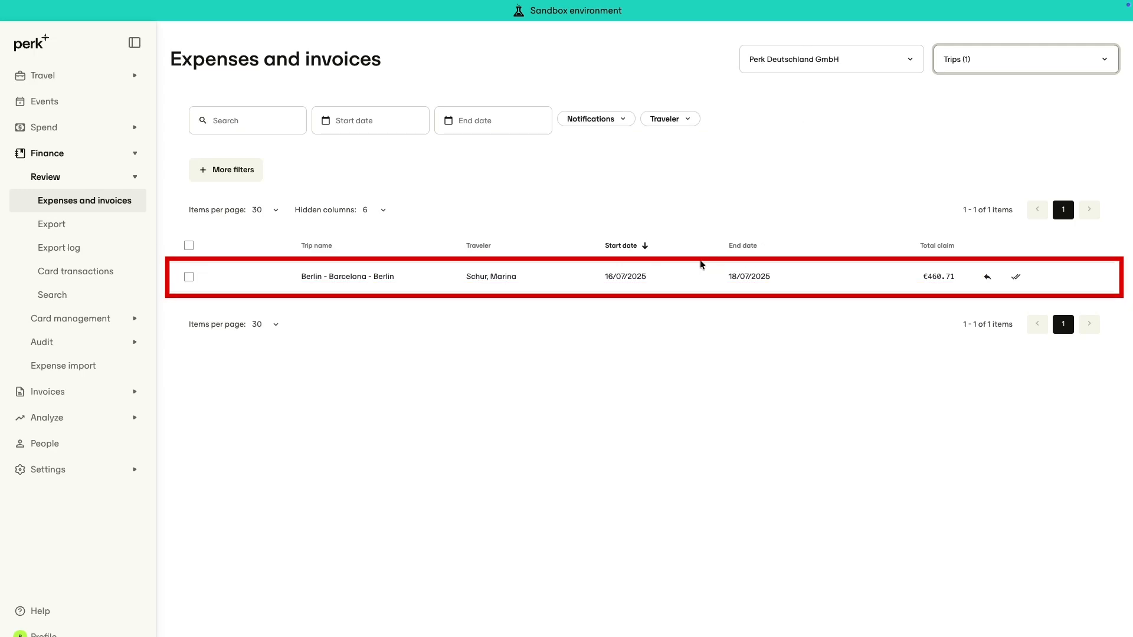
{"action": "left_click", "coordinate": [679, 281]}
Send back the Room Service expense with the comment "No reimbursement possible, since per diems are paid"
{"action": "left_click", "coordinate": [491, 349]}
{"action": "scroll", "coordinate": [951, 550], "scroll_direction": "down", "scroll_amount": 3}
{"action": "scroll", "coordinate": [951, 549], "scroll_direction": "down", "scroll_amount": 8}
{"action": "left_click", "coordinate": [872, 522]}
{"action": "type", "text": "No reimbursement possible, since per diems are paid"}
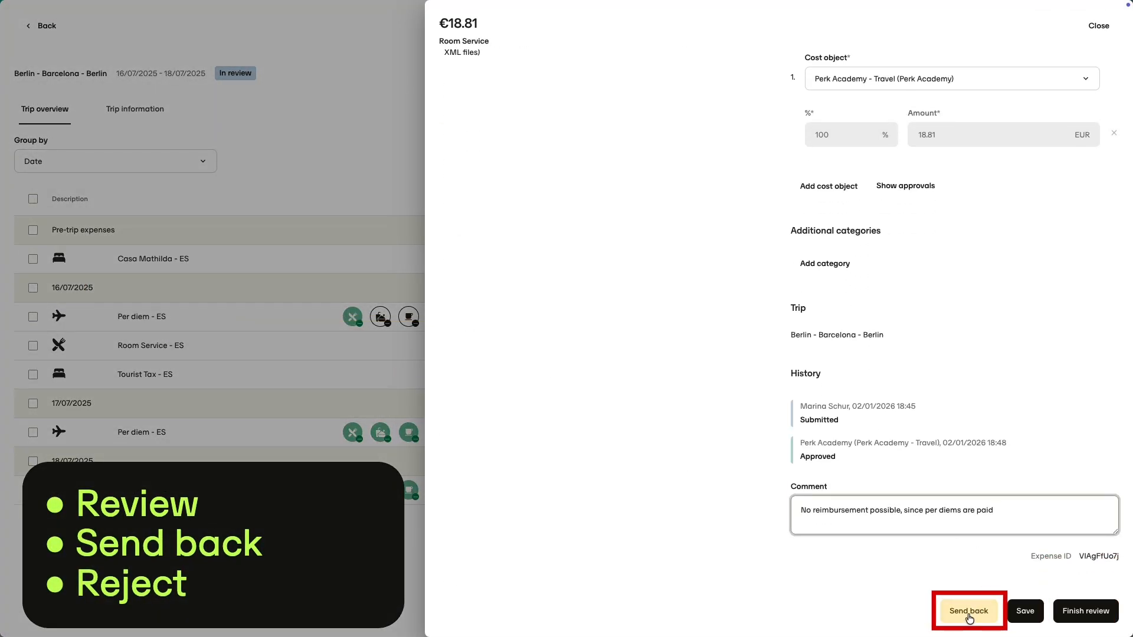
{"action": "left_click", "coordinate": [970, 613]}
{"action": "left_click", "coordinate": [510, 404]}
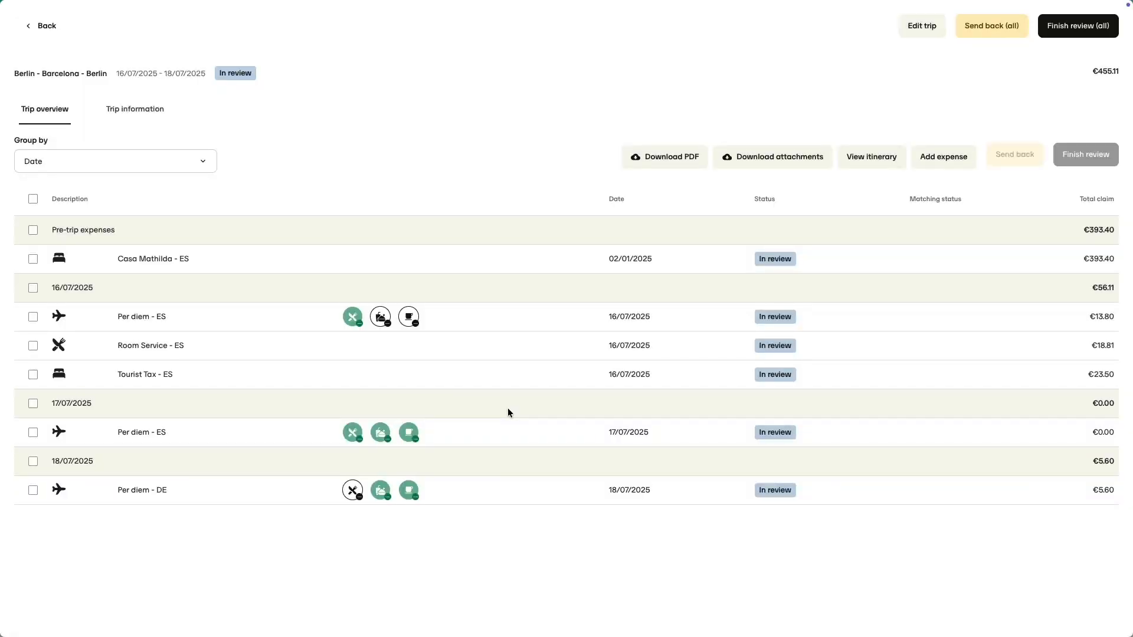
Unmark the received dinner on the 16/07/2025 per diem and finish the review of all the trip's expenses
{"action": "left_click", "coordinate": [352, 317]}
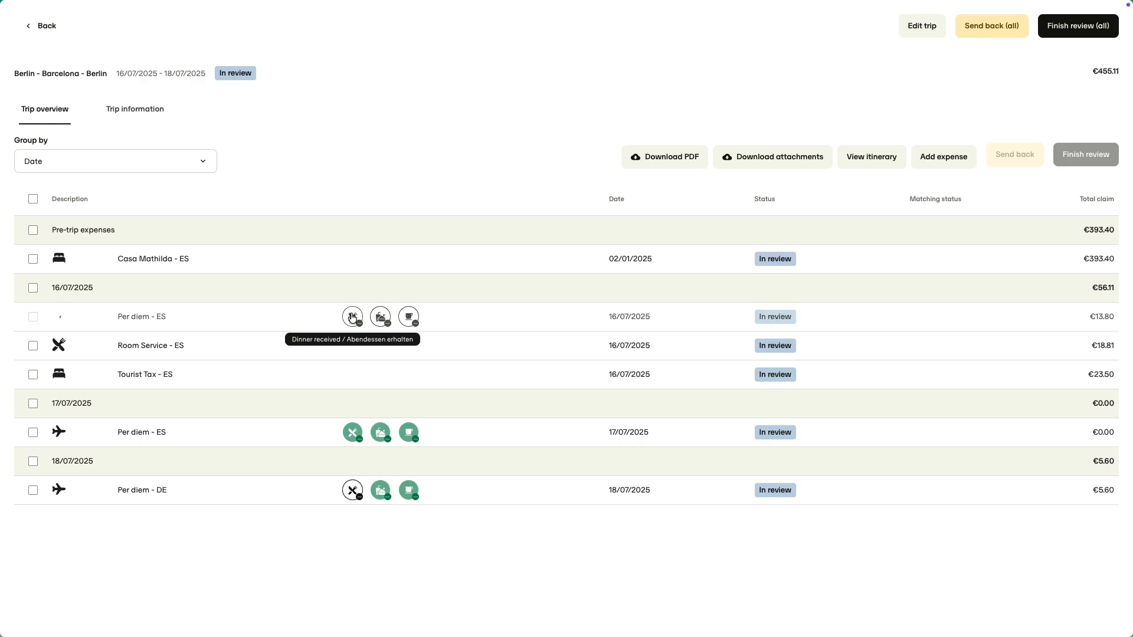
{"action": "left_click", "coordinate": [1078, 27]}
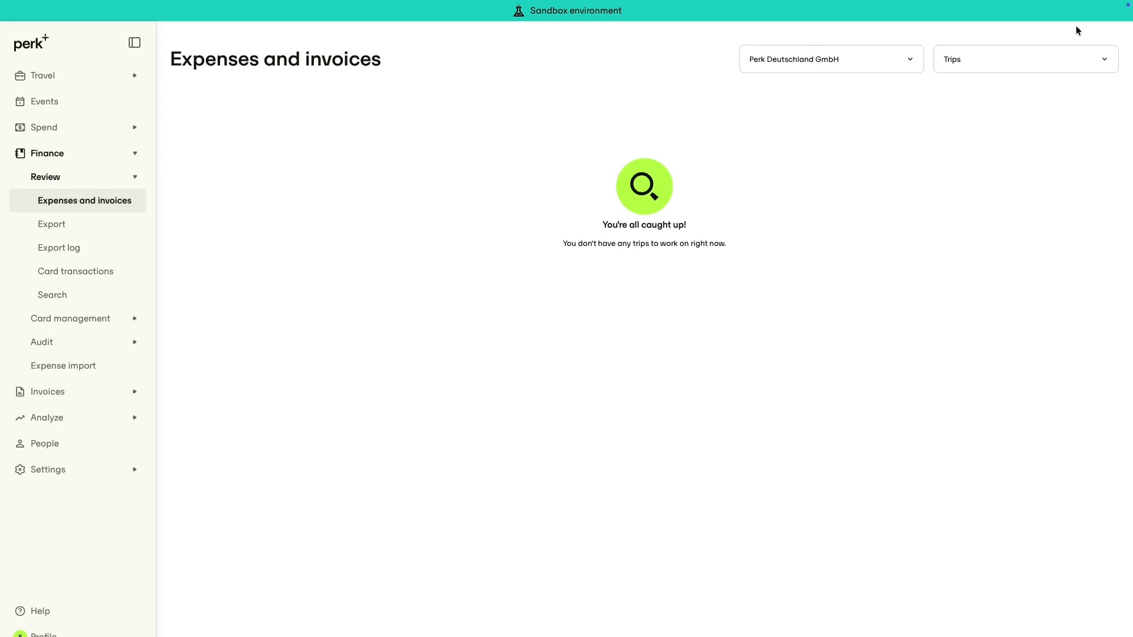
Export all listed expenses of Perk Deutschland GmbH with 02/01/2026 as the earliest posting date
{"action": "left_click", "coordinate": [97, 227]}
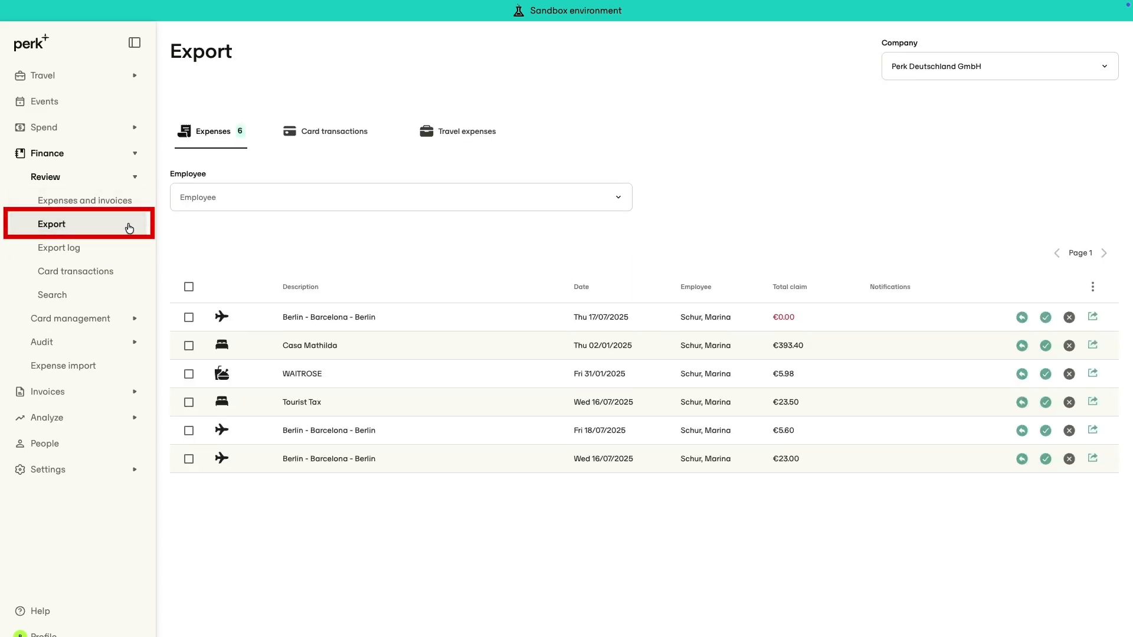
{"action": "left_click", "coordinate": [189, 288]}
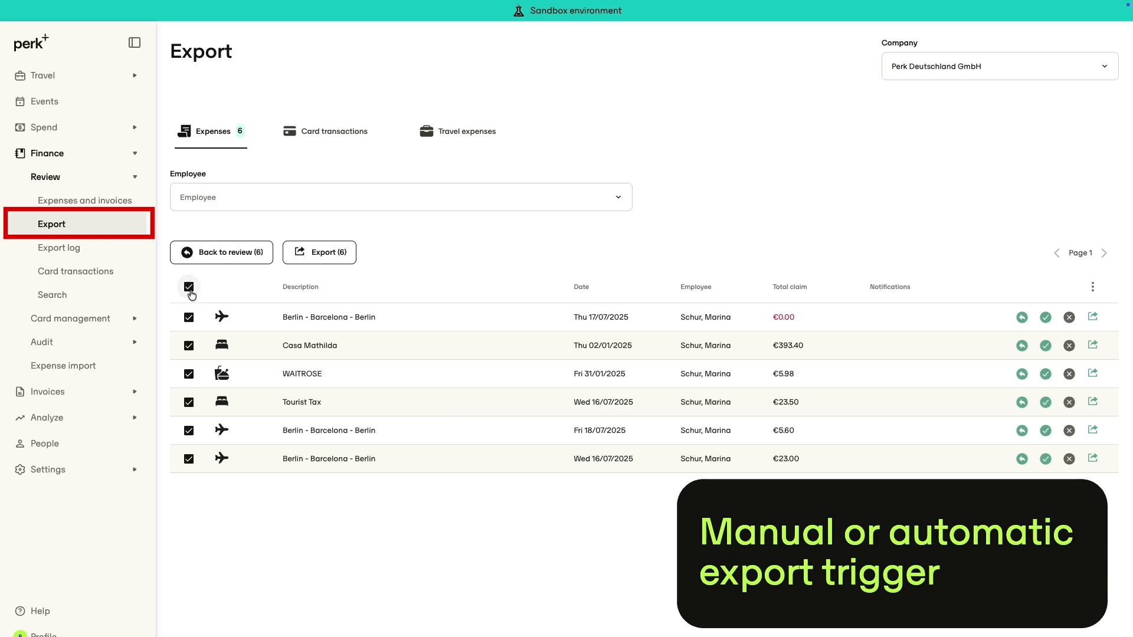
{"action": "left_click", "coordinate": [327, 258]}
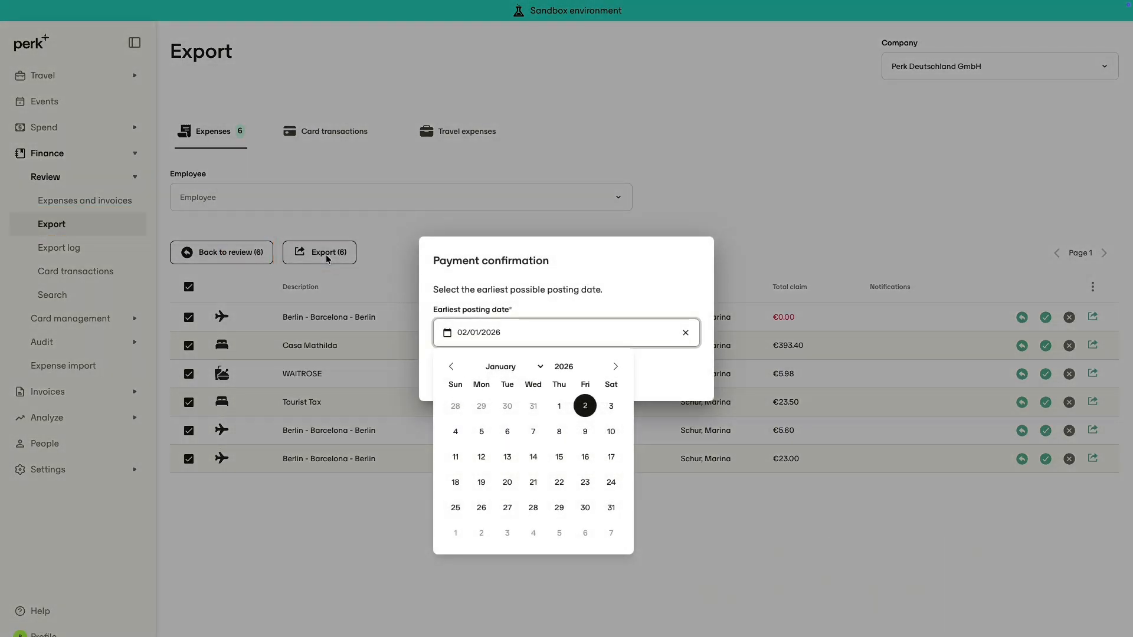
{"action": "left_click", "coordinate": [522, 385]}
Download bookingFile_payments.csv for the 02/01/2026 18:55 expense export from the export log
{"action": "left_click", "coordinate": [66, 250]}
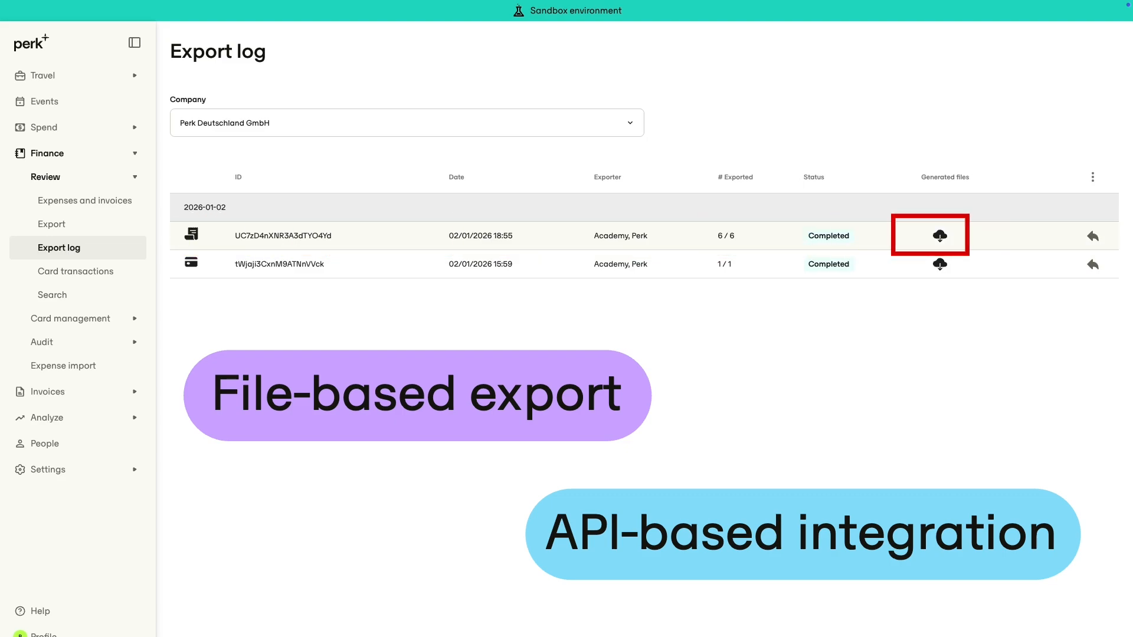
{"action": "left_click", "coordinate": [941, 236]}
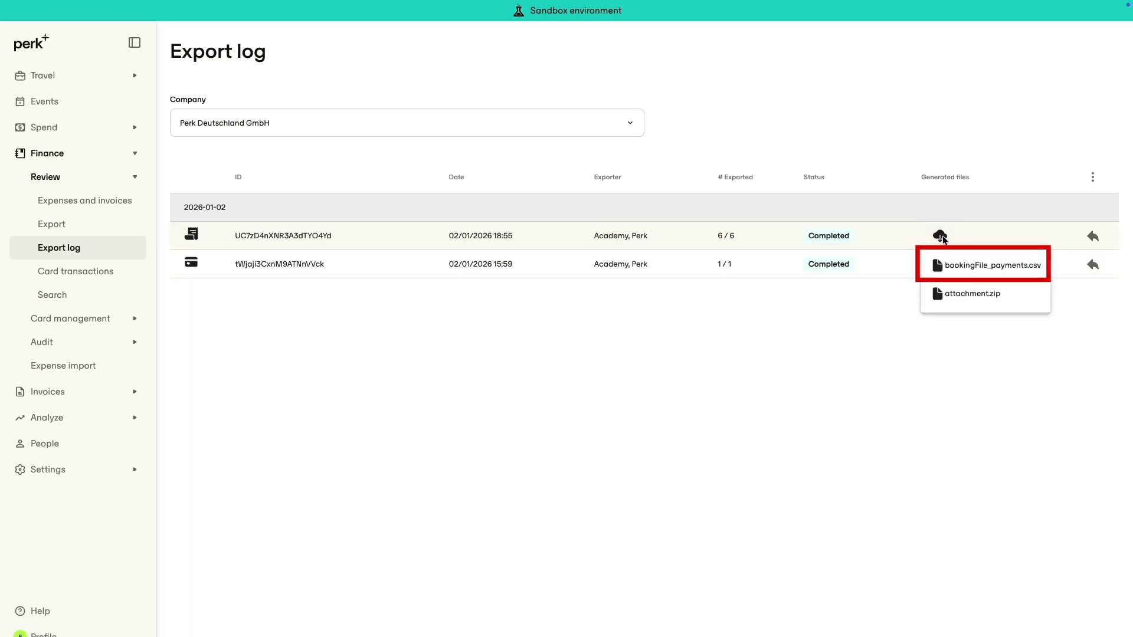
{"action": "left_click", "coordinate": [959, 265]}
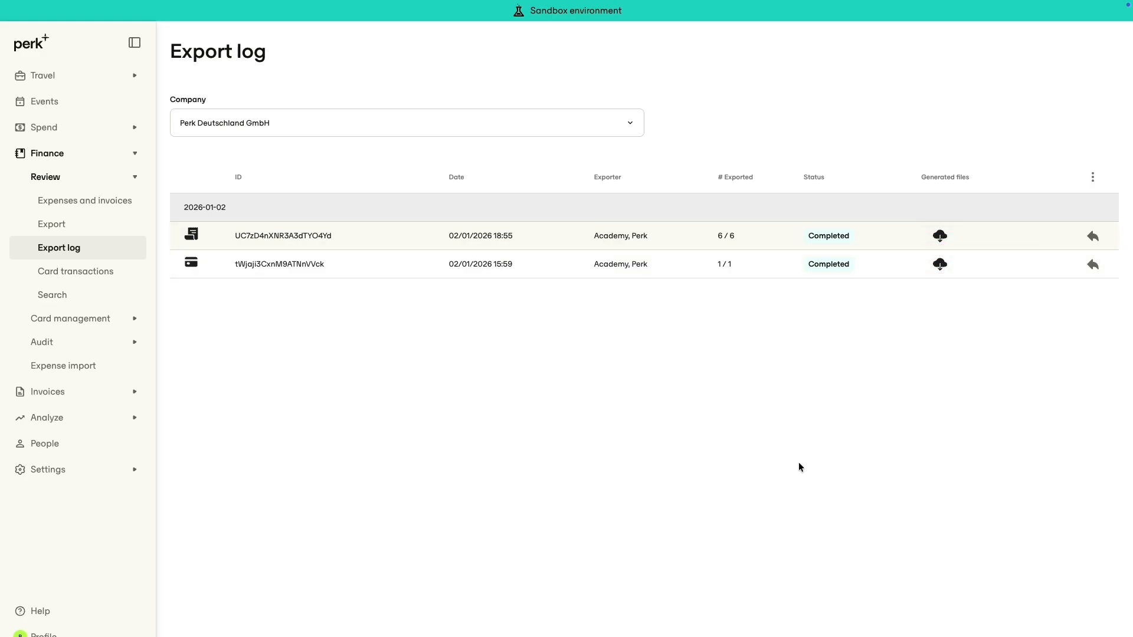